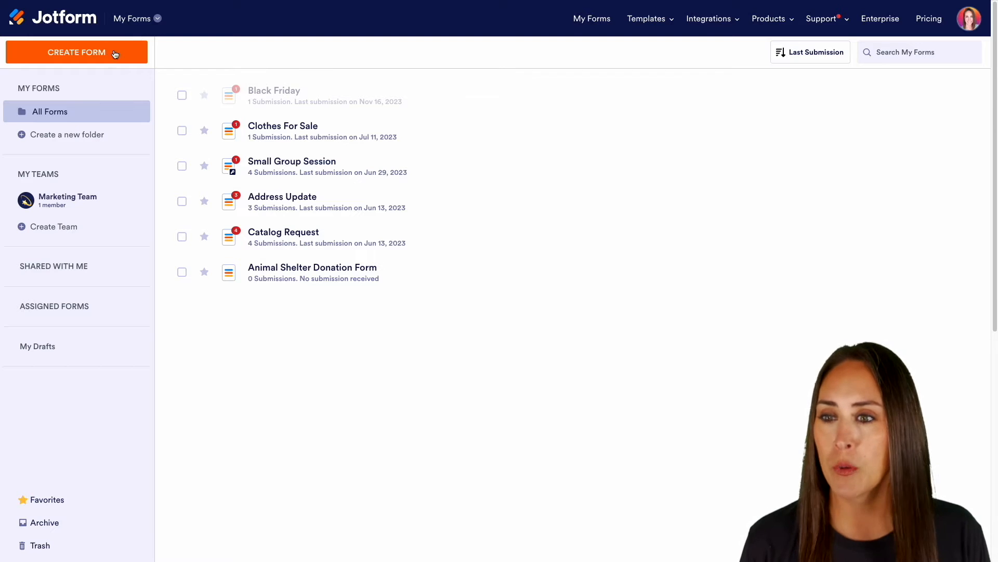
# - Create a new blank form from scratch
pyautogui.click(106, 57)
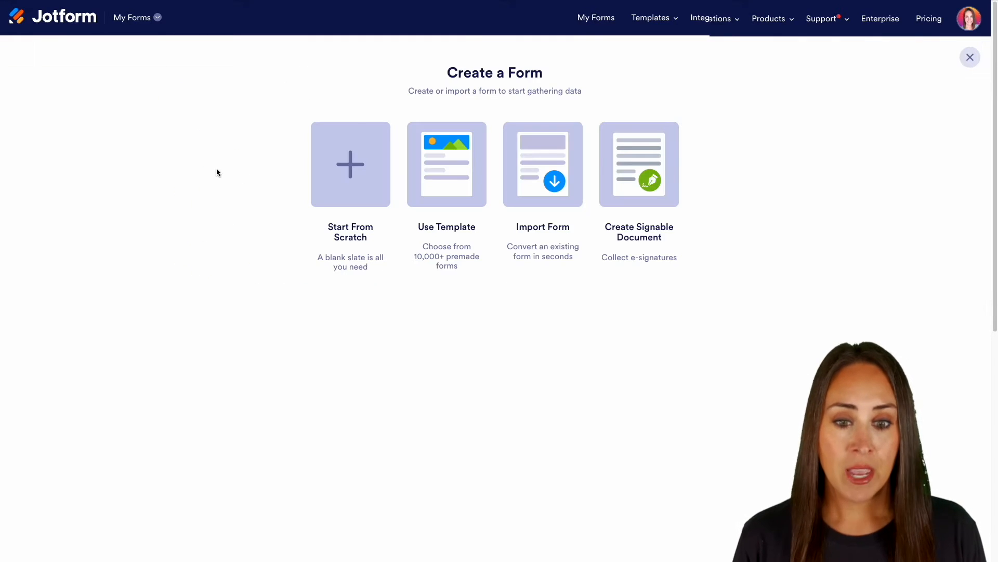
pyautogui.click(350, 191)
pyautogui.click(421, 194)
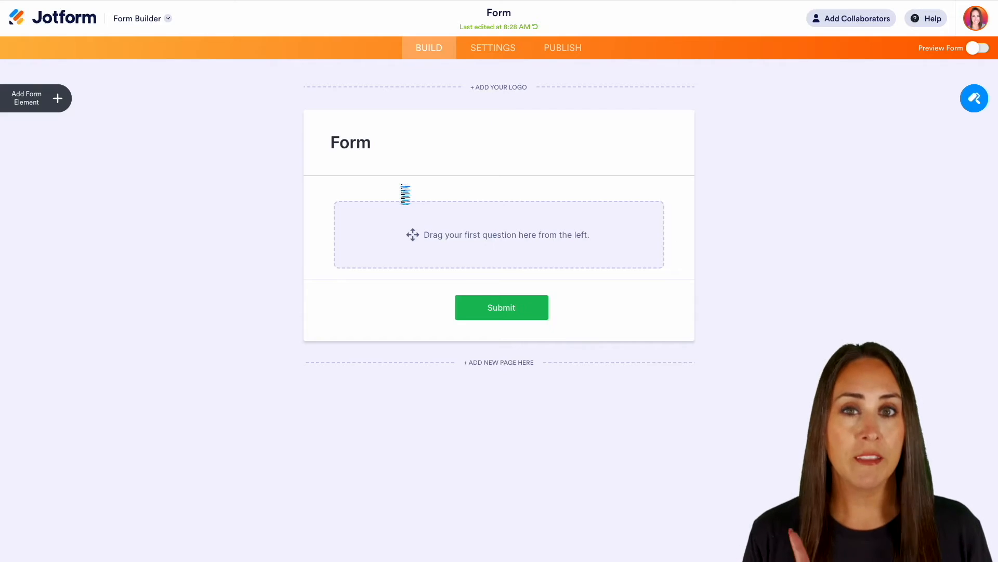
# - Add Full Name, Email and Address fields to the blank form
pyautogui.click(40, 94)
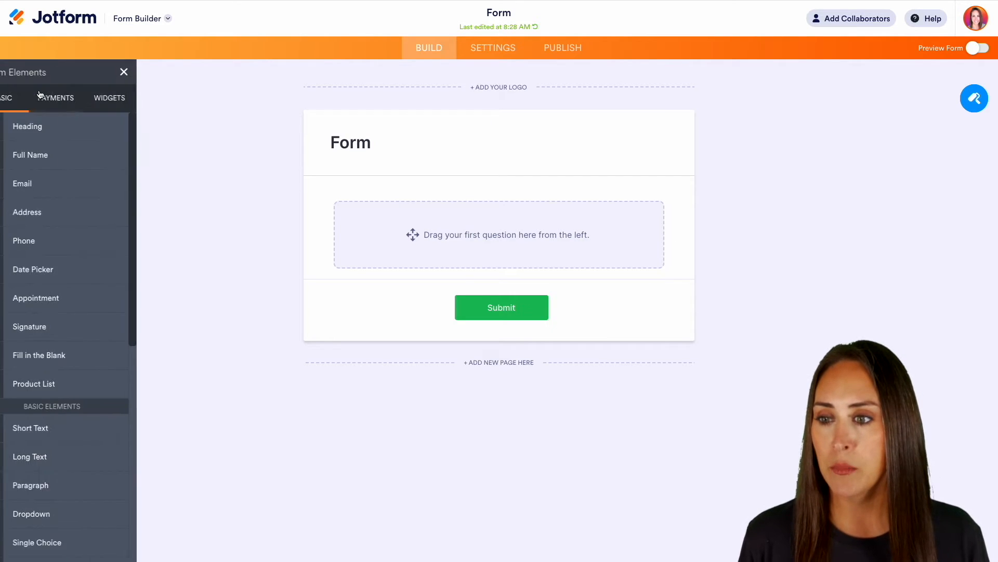
pyautogui.click(71, 155)
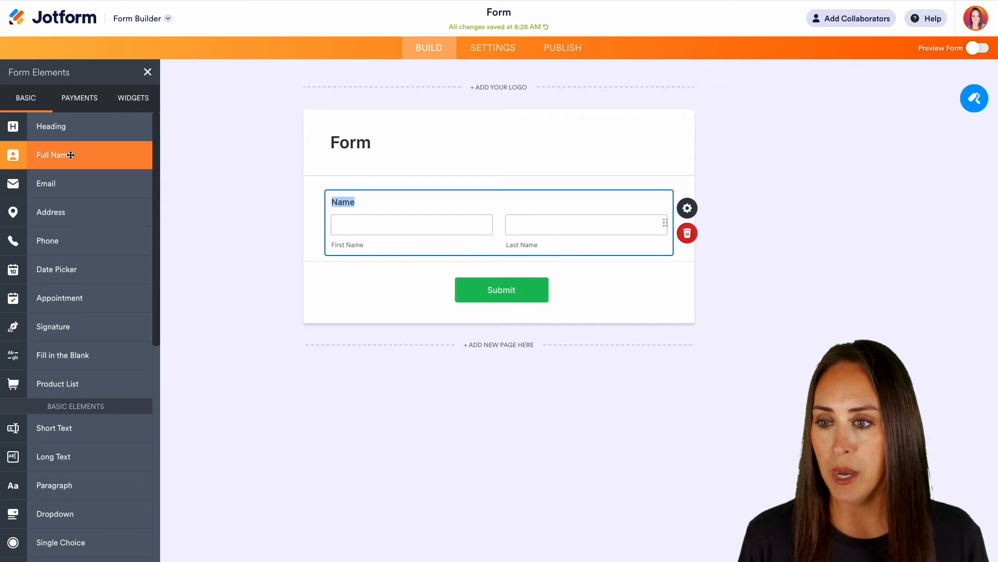
pyautogui.click(73, 192)
pyautogui.click(78, 217)
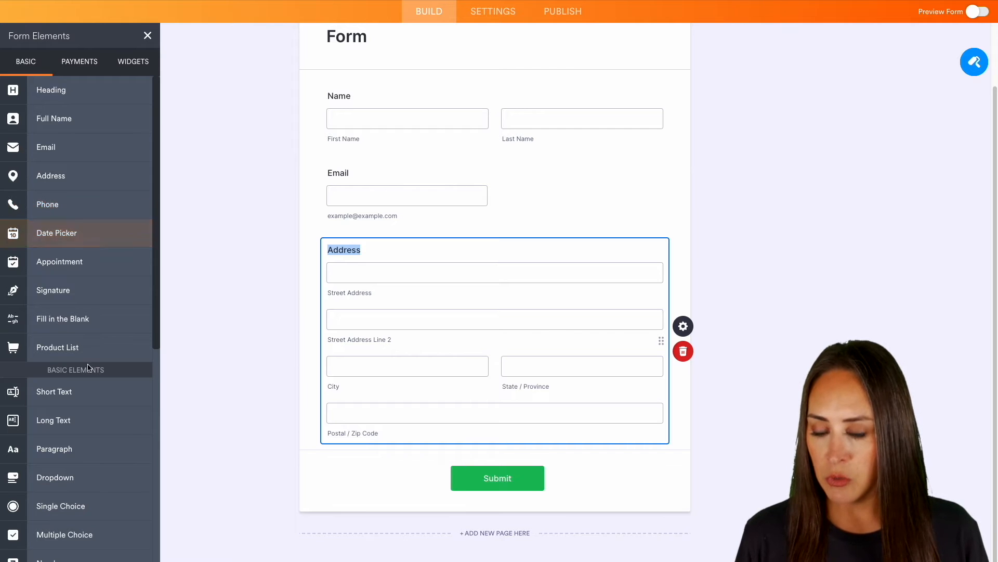
# - Add a Single Choice question "Is your billing address the same as your shipping?" with only Yes and No, plus an address field labelled Billing Address
pyautogui.scroll(-1, 89, 368)
pyautogui.click(82, 455)
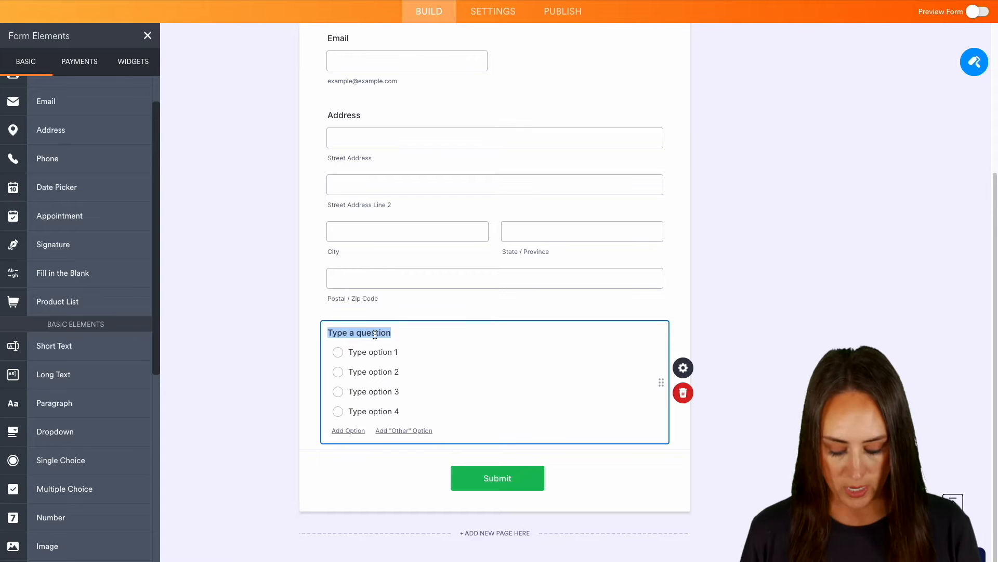
pyautogui.write('Is your billing address the sam')
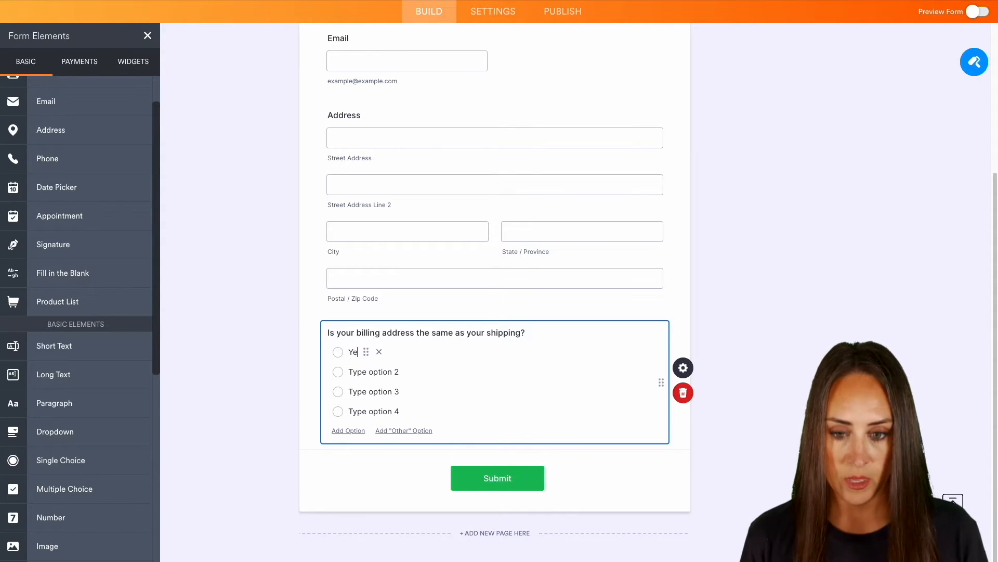
pyautogui.write('No')
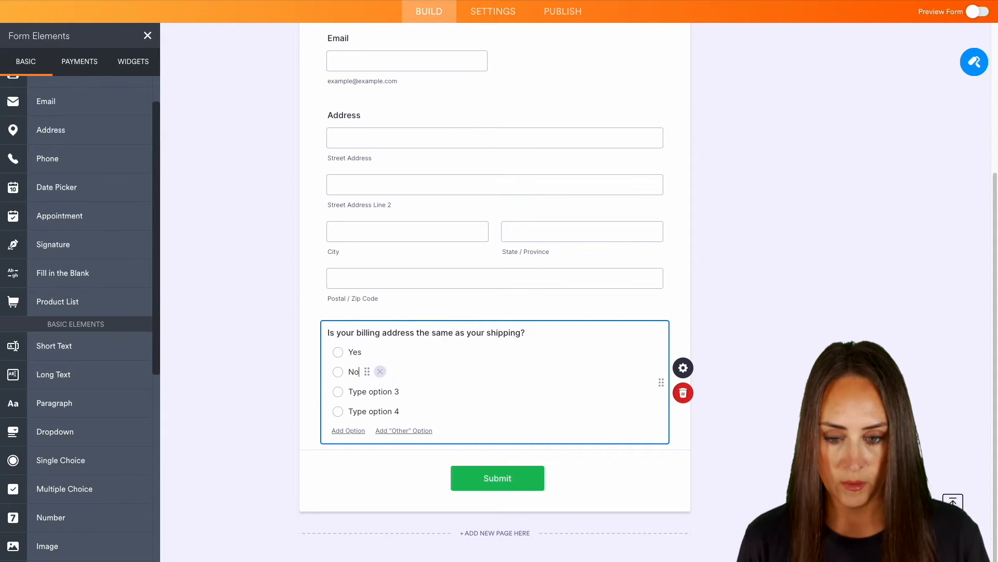
pyautogui.click(420, 391)
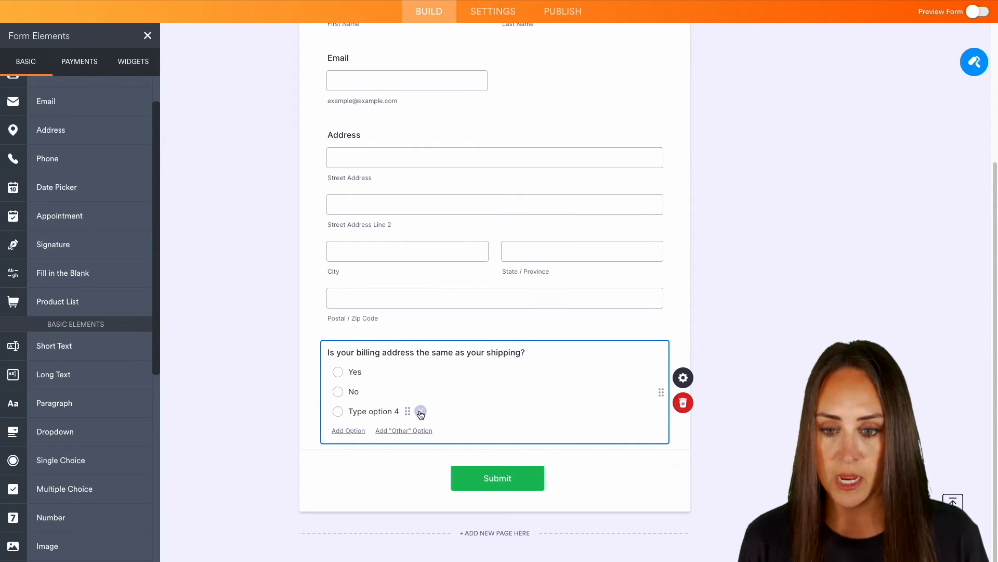
pyautogui.click(420, 412)
pyautogui.click(69, 128)
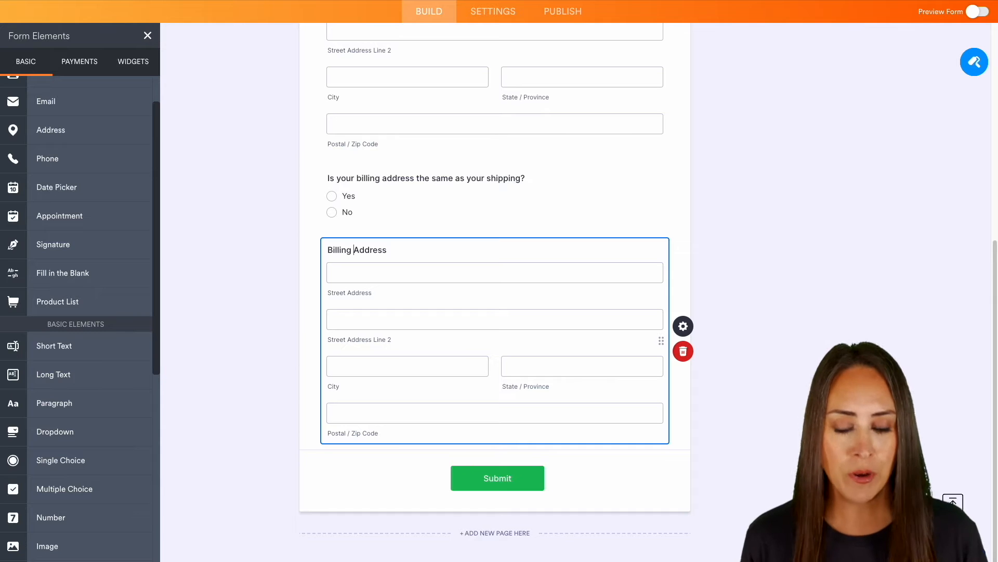
# - Add a second page to the form containing a Phone field and a Signature field
pyautogui.click(512, 531)
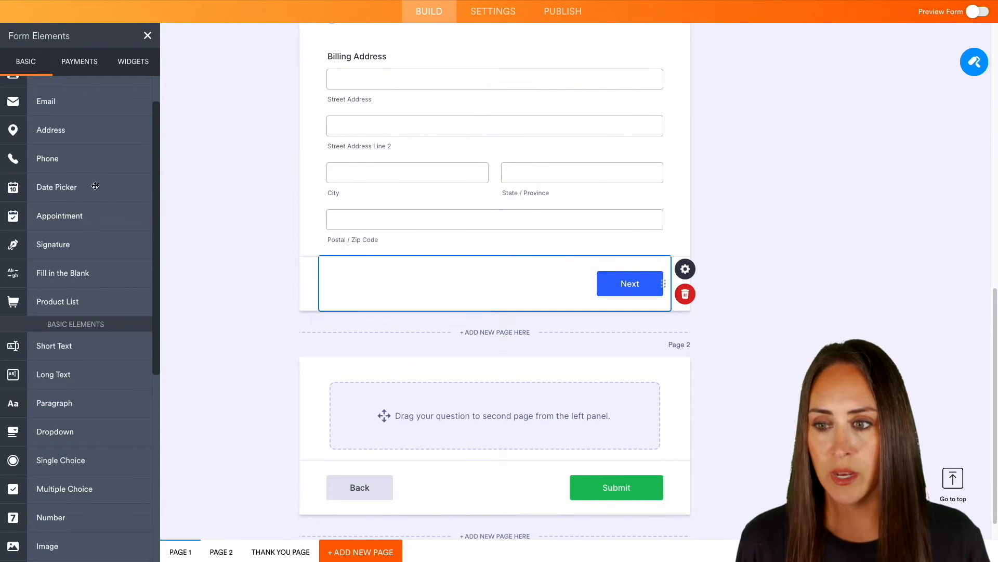
pyautogui.click(69, 158)
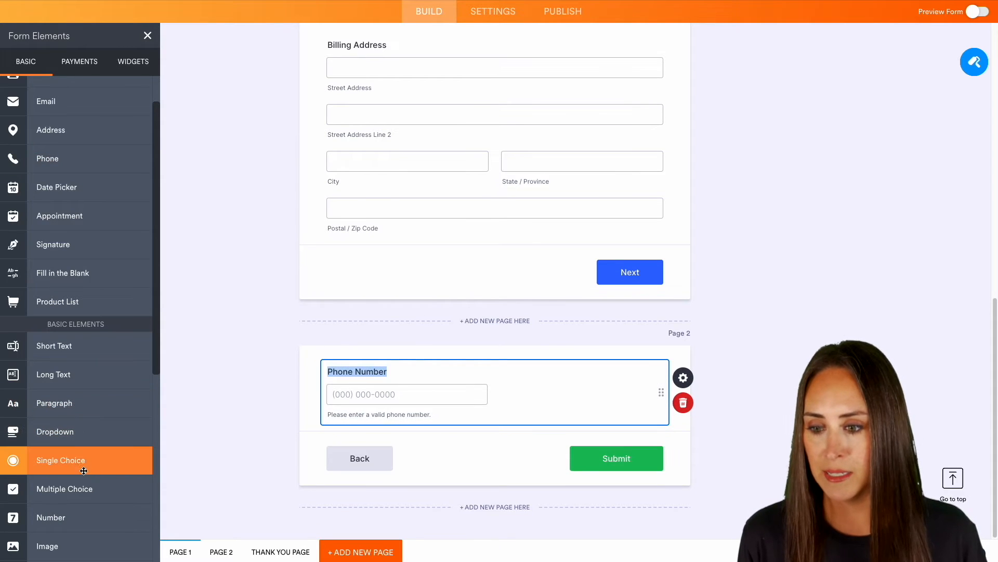
pyautogui.click(67, 245)
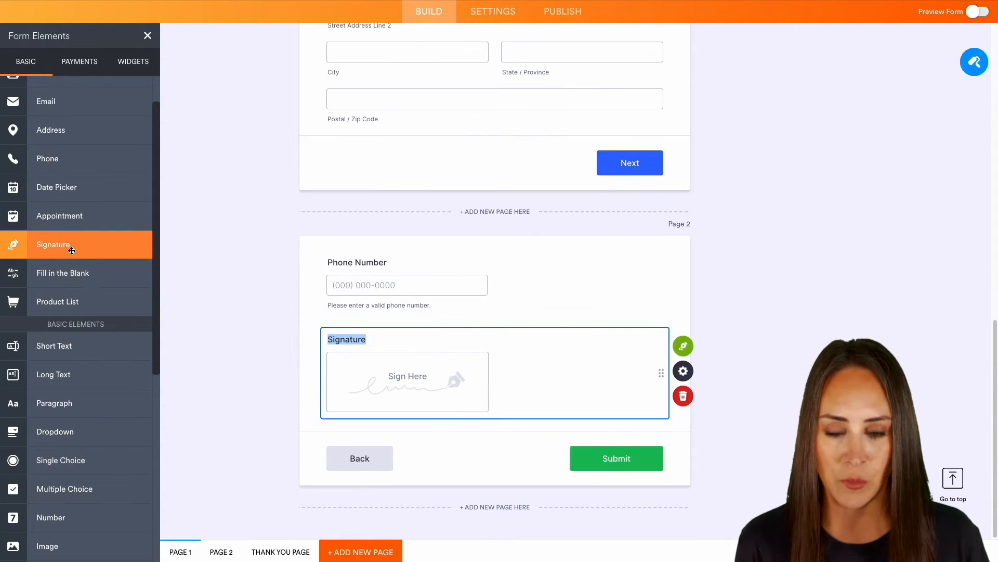
# - Hide the Billing Address field by default in its advanced properties
pyautogui.scroll(6, 735, 469)
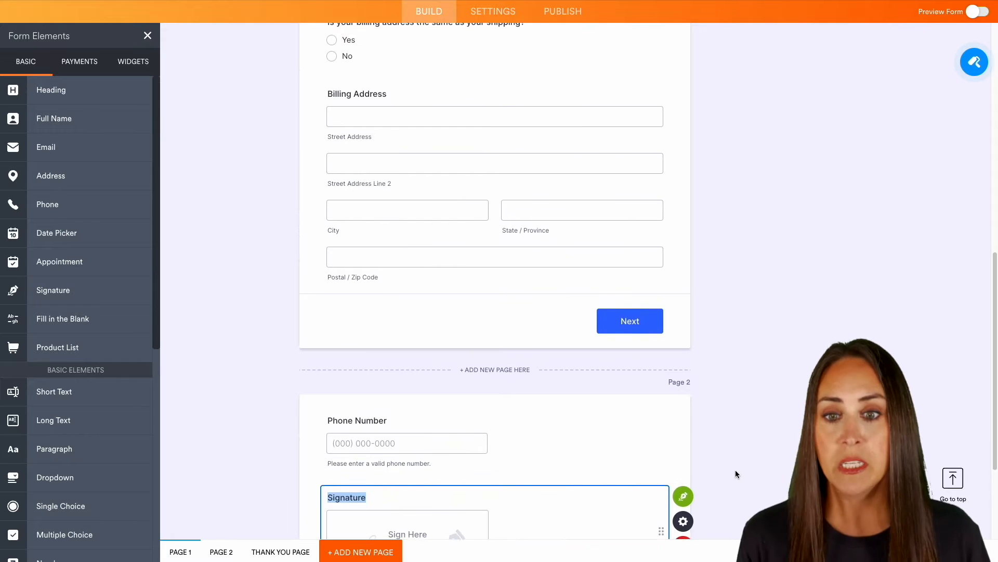
pyautogui.click(562, 334)
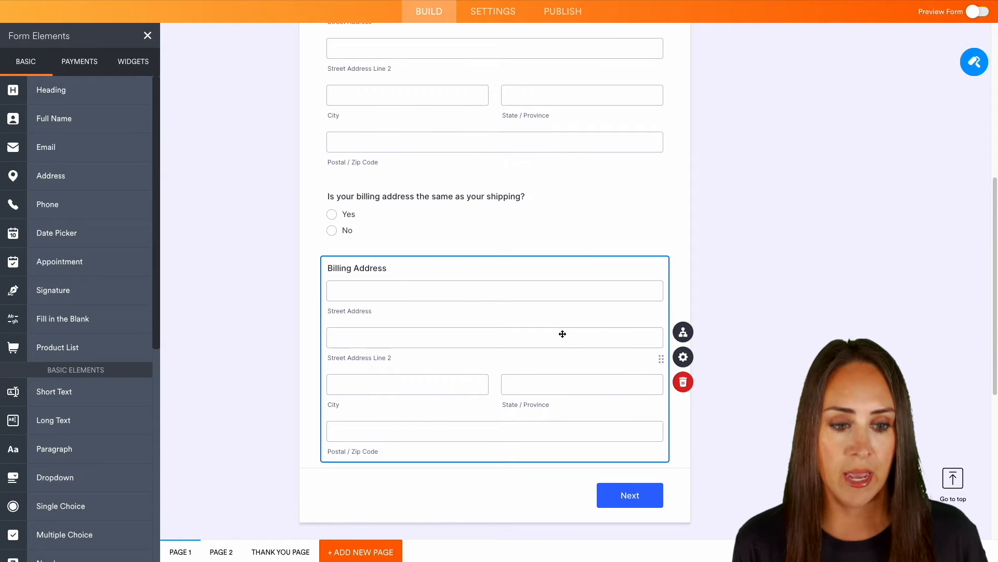
pyautogui.click(693, 365)
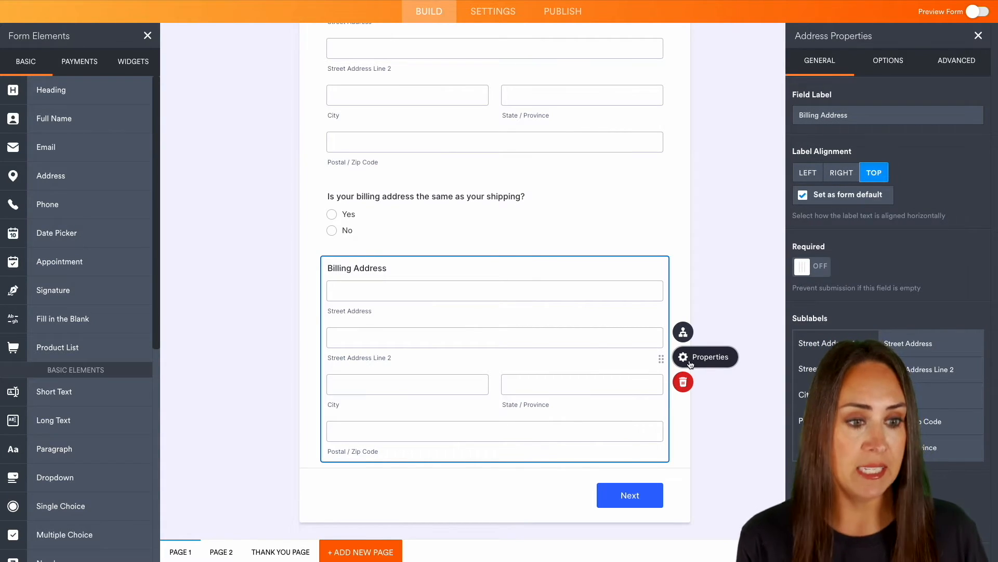
pyautogui.click(957, 60)
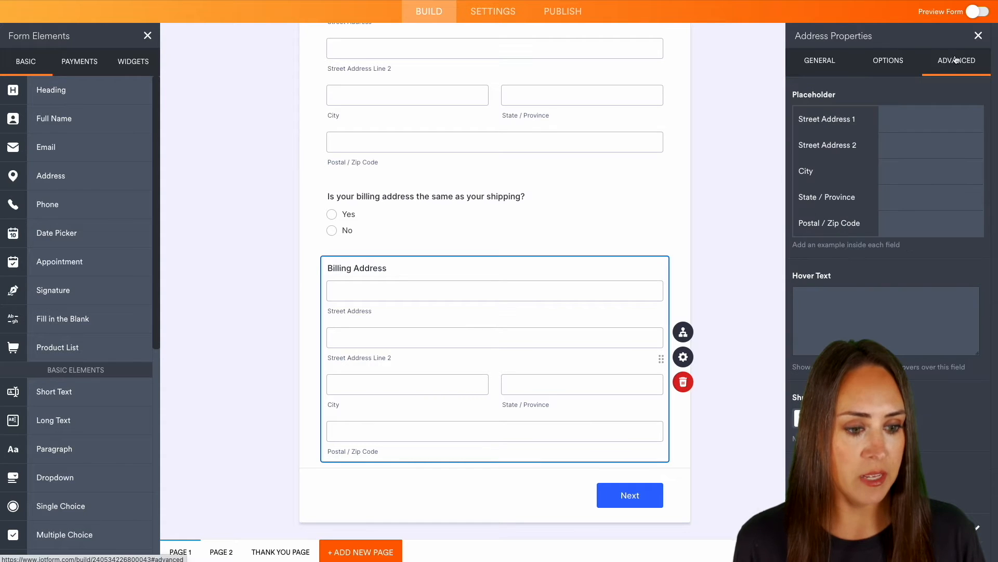
pyautogui.click(807, 491)
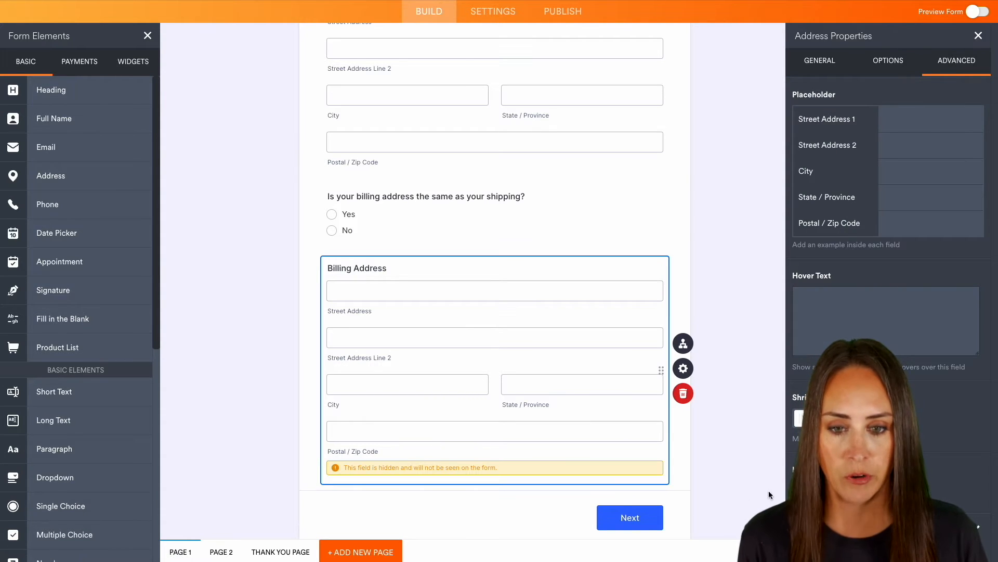
pyautogui.click(748, 423)
# - Insert a new page between the first page and the phone and signature page, with a Short Text and a Long Text field
pyautogui.scroll(-4, 747, 423)
pyautogui.click(486, 381)
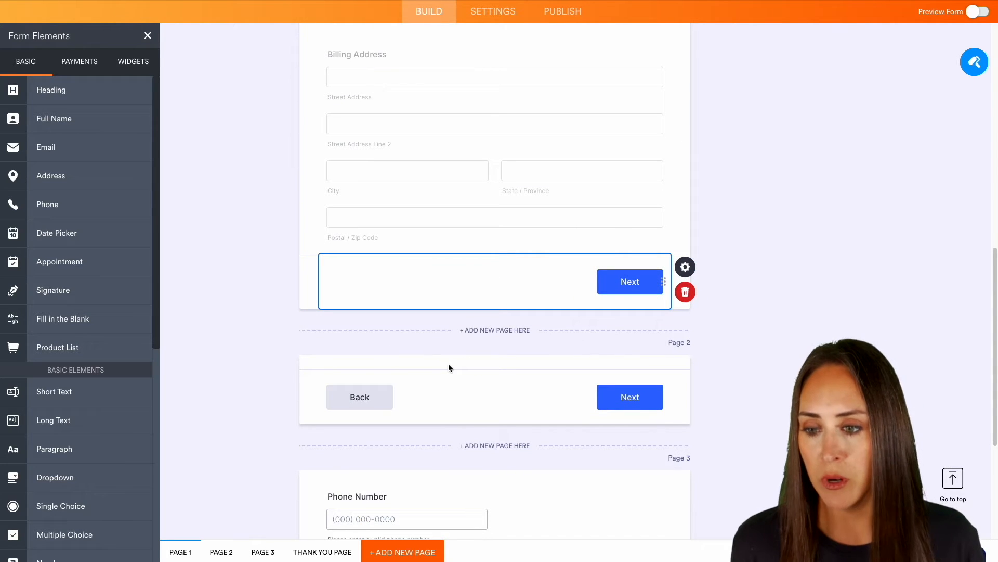
pyautogui.scroll(-1, 221, 348)
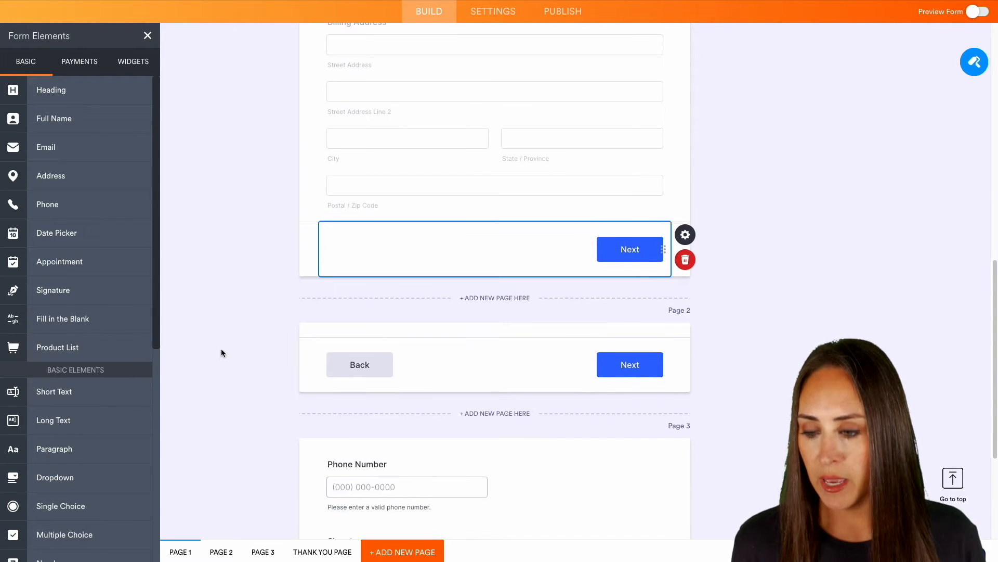
pyautogui.moveTo(50, 392); pyautogui.dragTo(352, 373)
pyautogui.moveTo(52, 420); pyautogui.dragTo(429, 349)
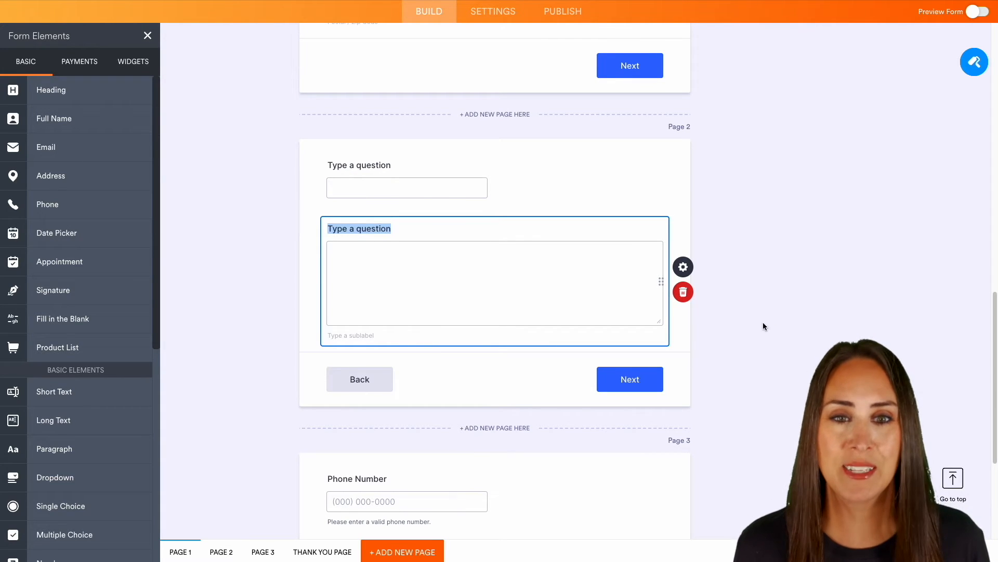
# - Start a Show/Hide Field condition triggered when "Is your billing address the same as your shipping?" Is Equal To No
pyautogui.click(497, 19)
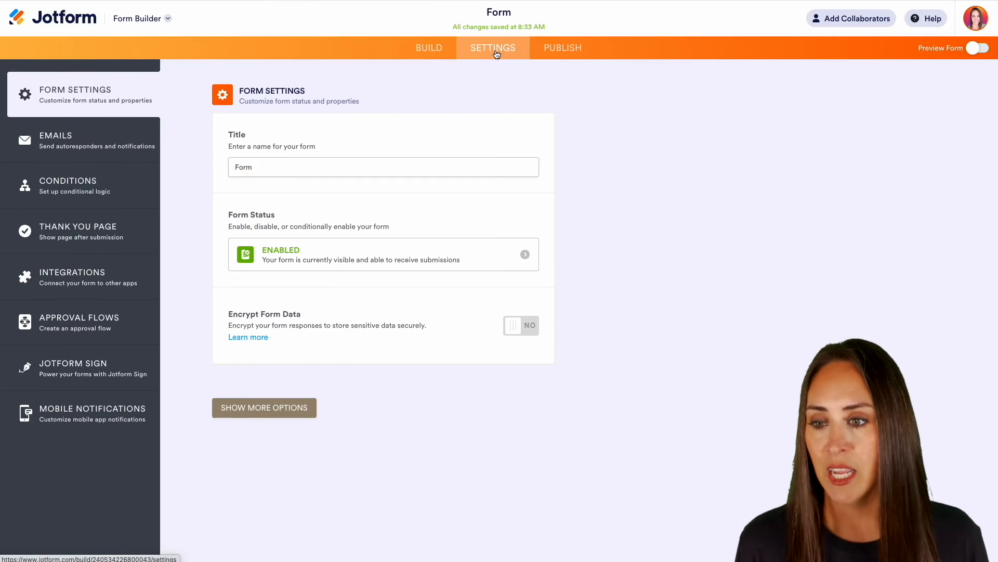
pyautogui.click(69, 186)
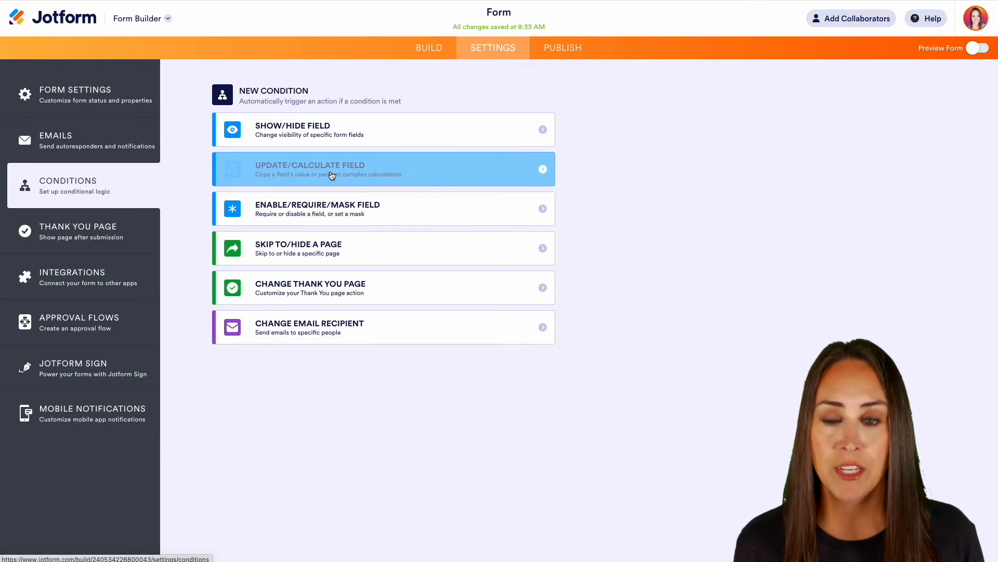
pyautogui.click(404, 132)
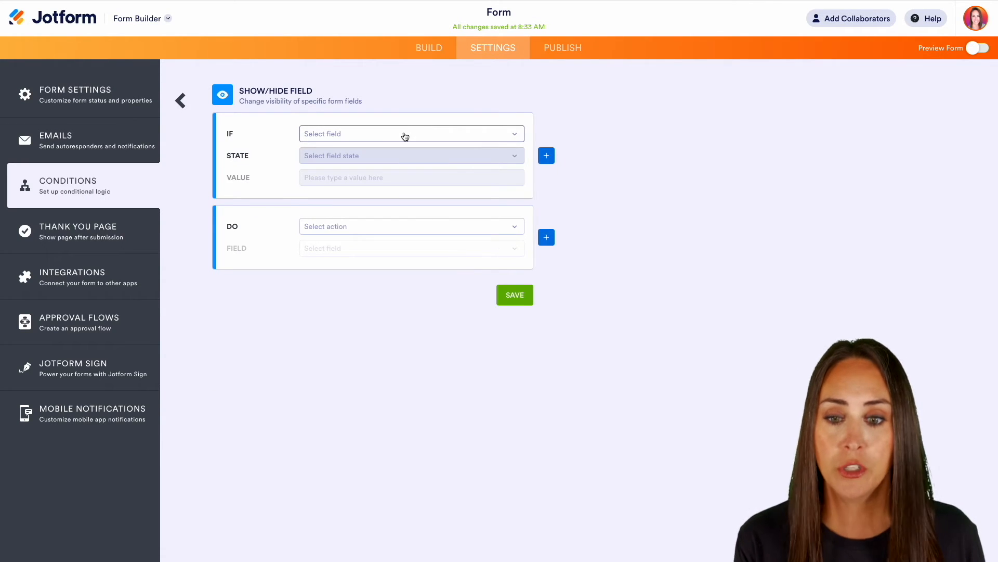
pyautogui.click(405, 136)
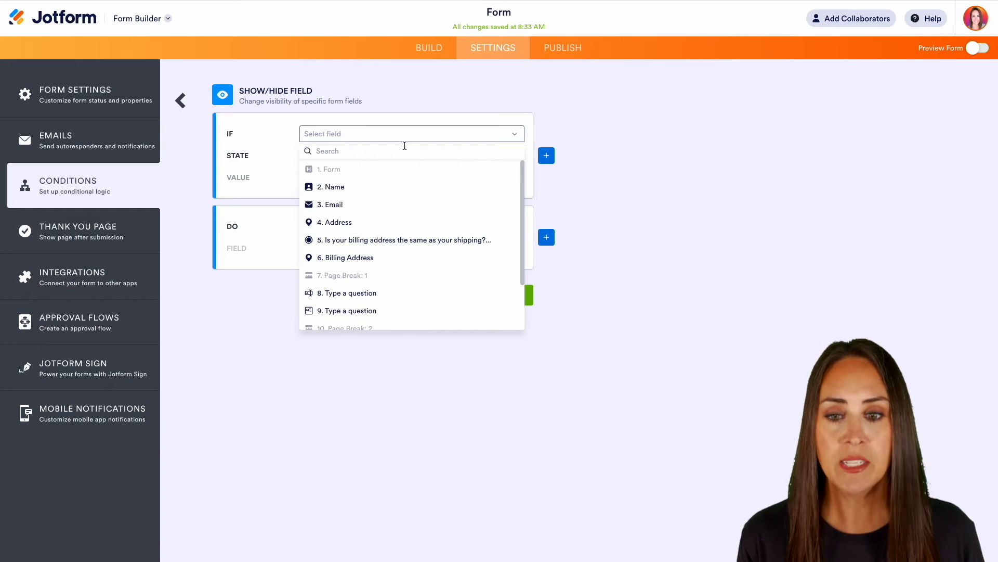
pyautogui.click(391, 240)
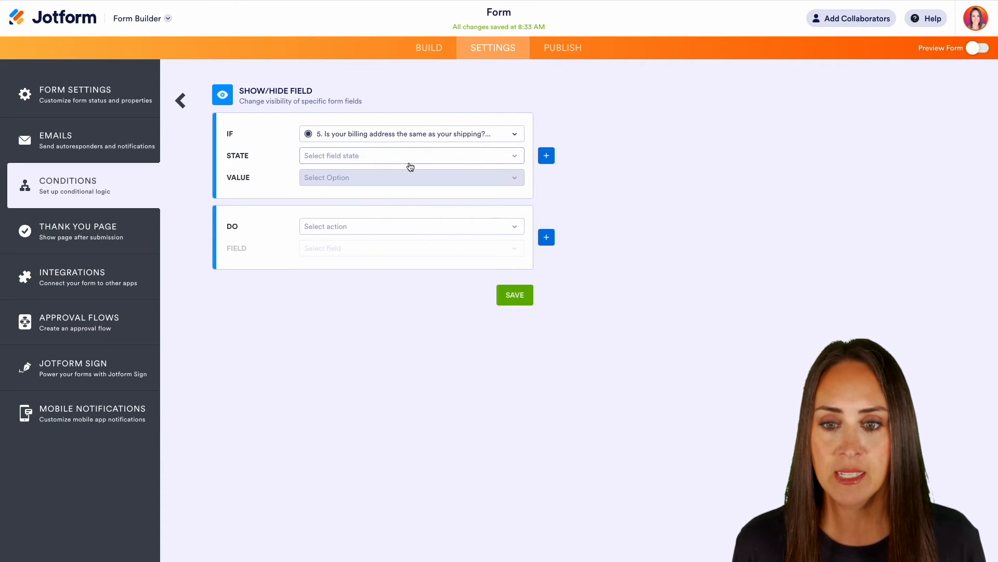
pyautogui.click(410, 158)
pyautogui.click(390, 171)
pyautogui.click(379, 179)
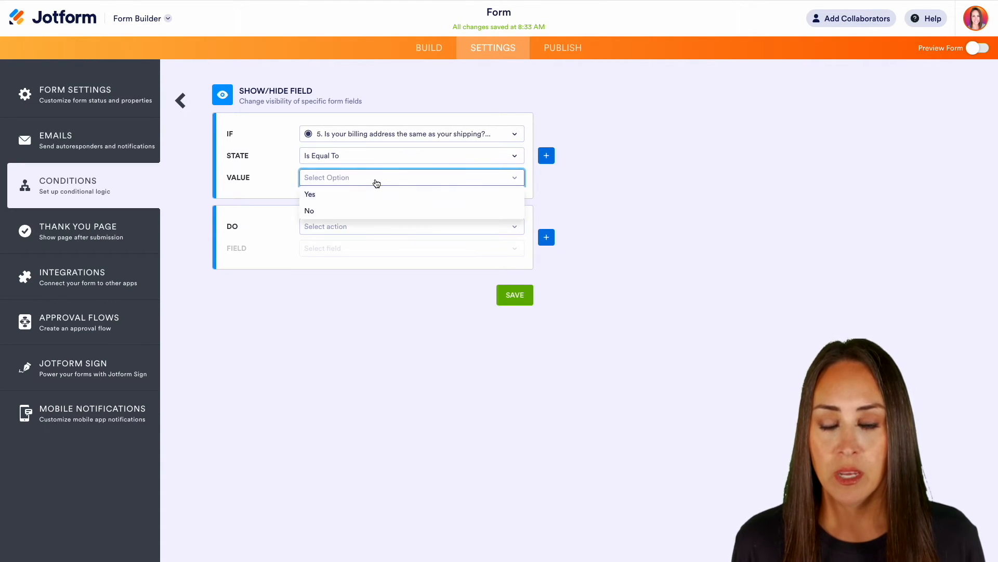
pyautogui.click(358, 211)
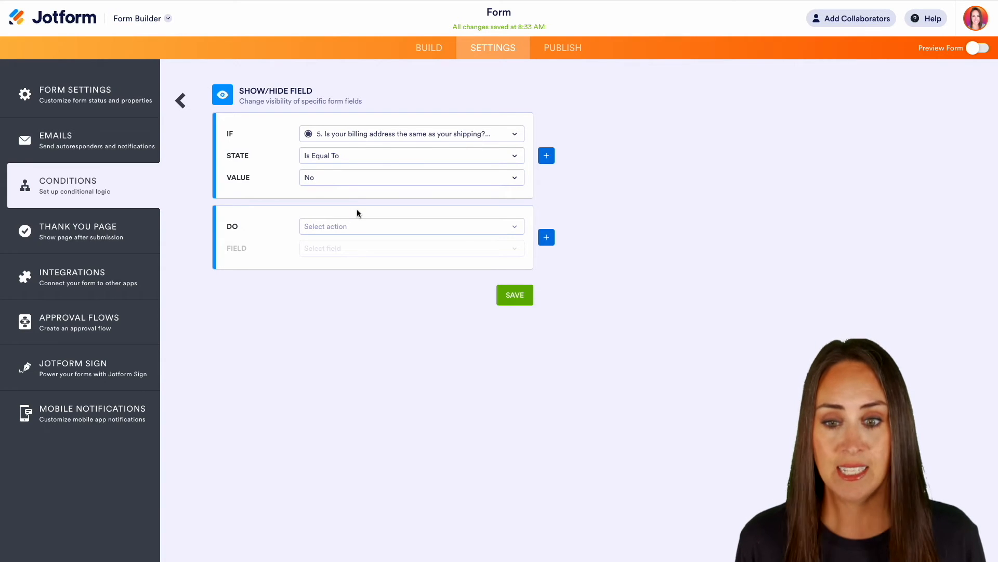
# - Set the condition's action to Show the Billing Address field and save the condition
pyautogui.click(356, 226)
pyautogui.click(312, 259)
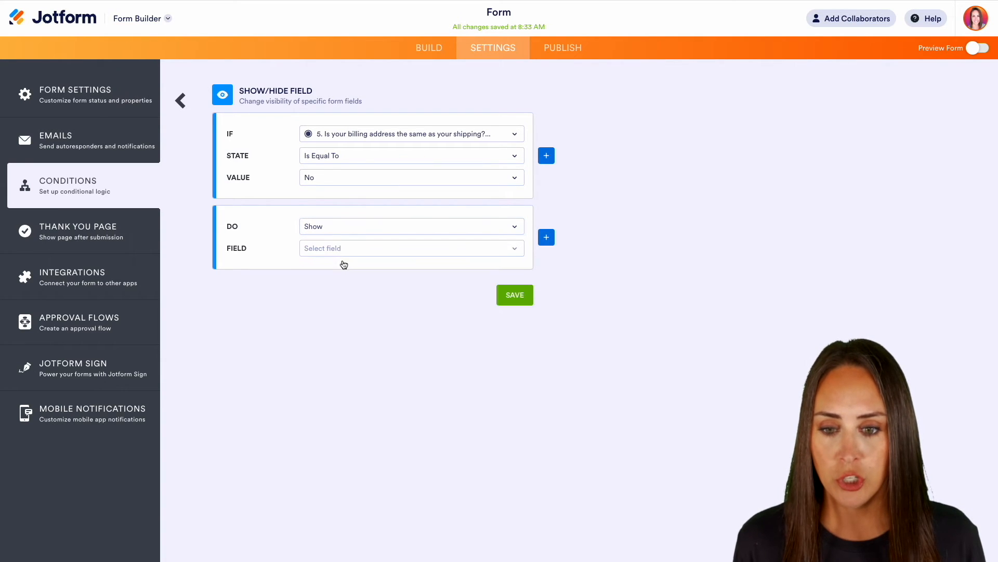
pyautogui.click(347, 253)
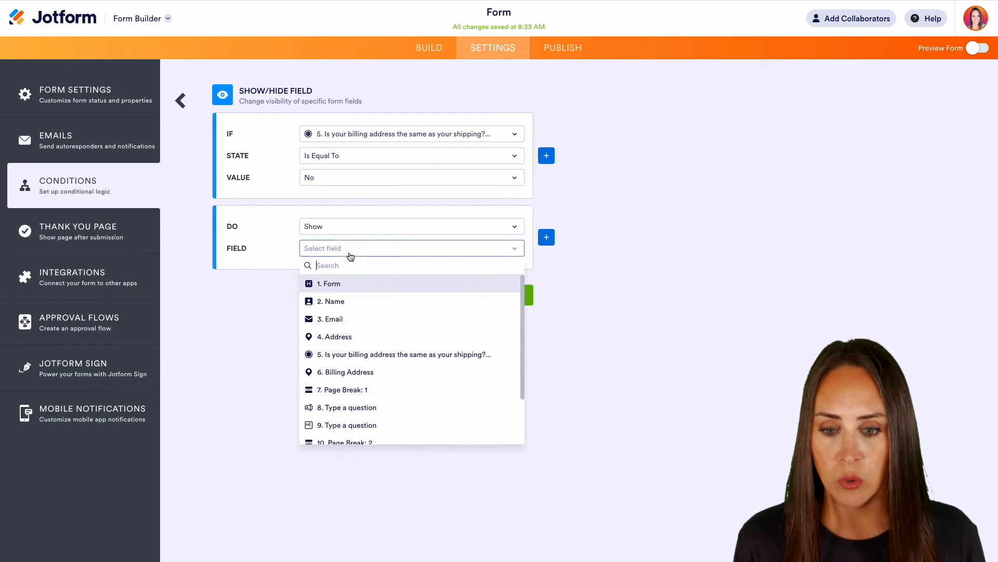
pyautogui.click(345, 373)
pyautogui.click(515, 294)
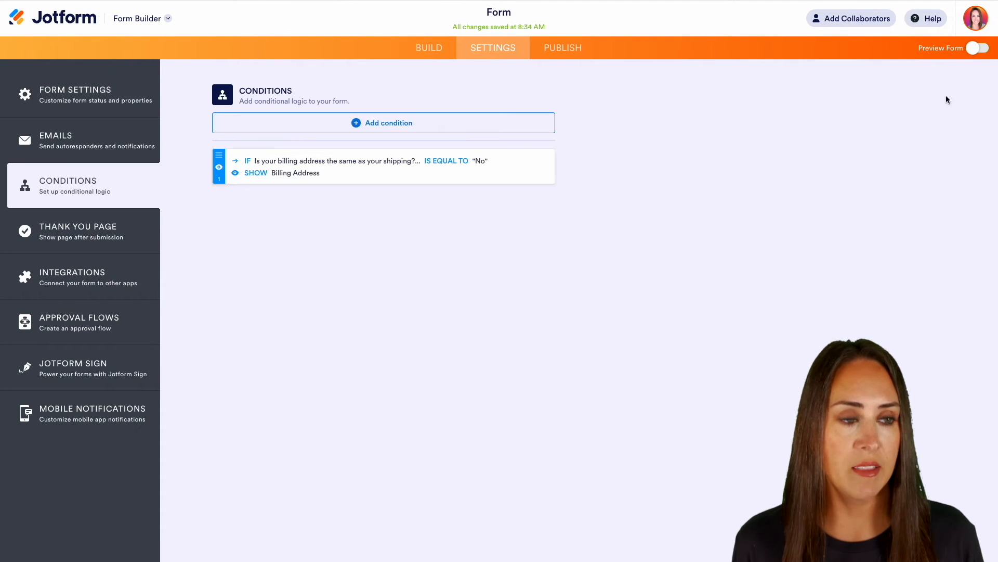
# - Preview the form and answer No to the billing address question to test the condition, then return to the settings
pyautogui.click(981, 49)
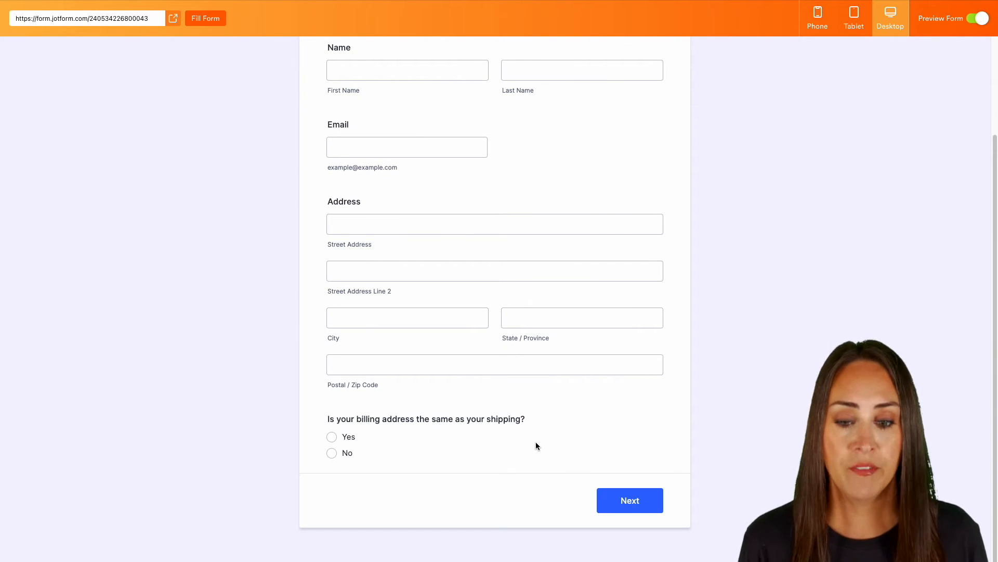
pyautogui.click(334, 458)
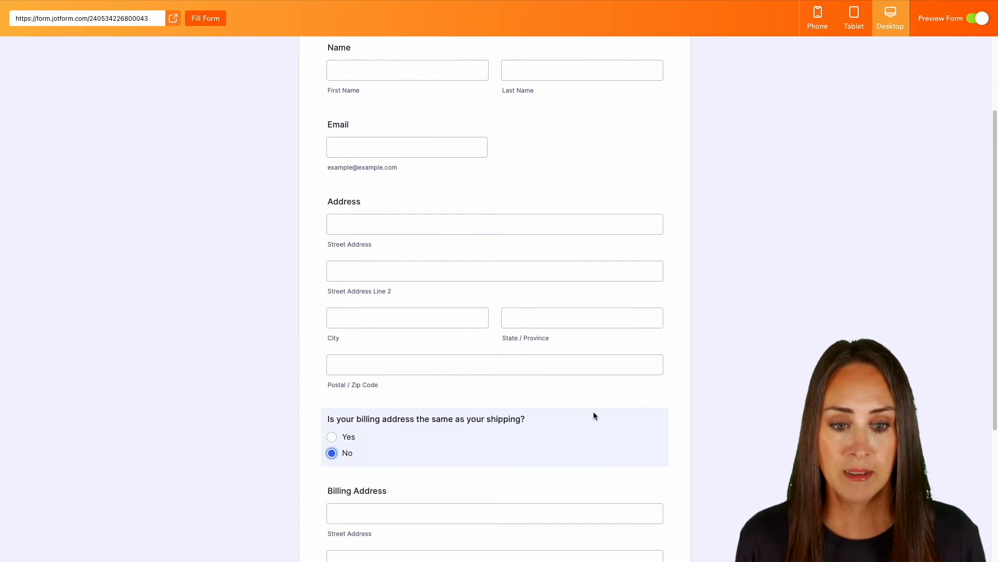
pyautogui.scroll(-4, 594, 410)
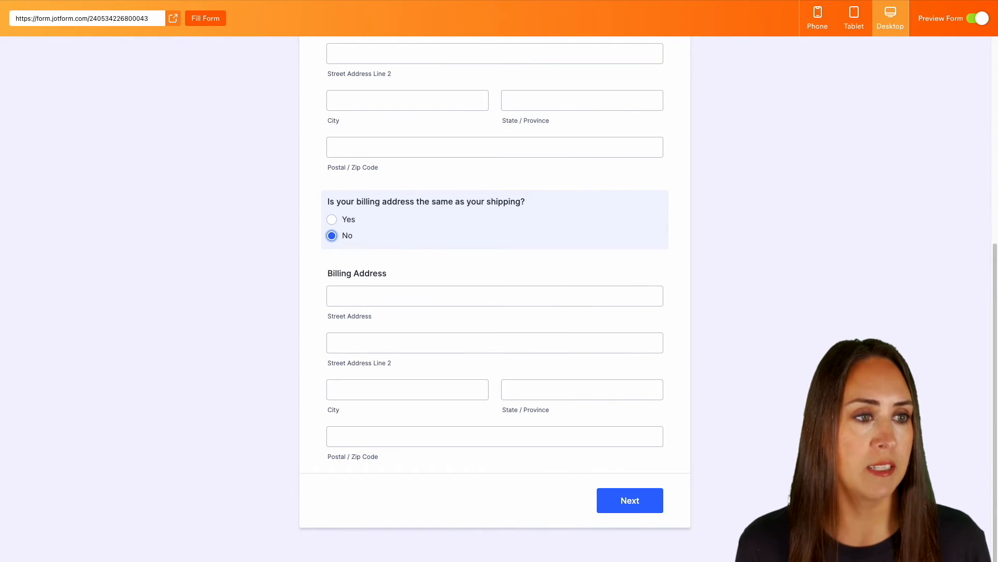
pyautogui.click(980, 20)
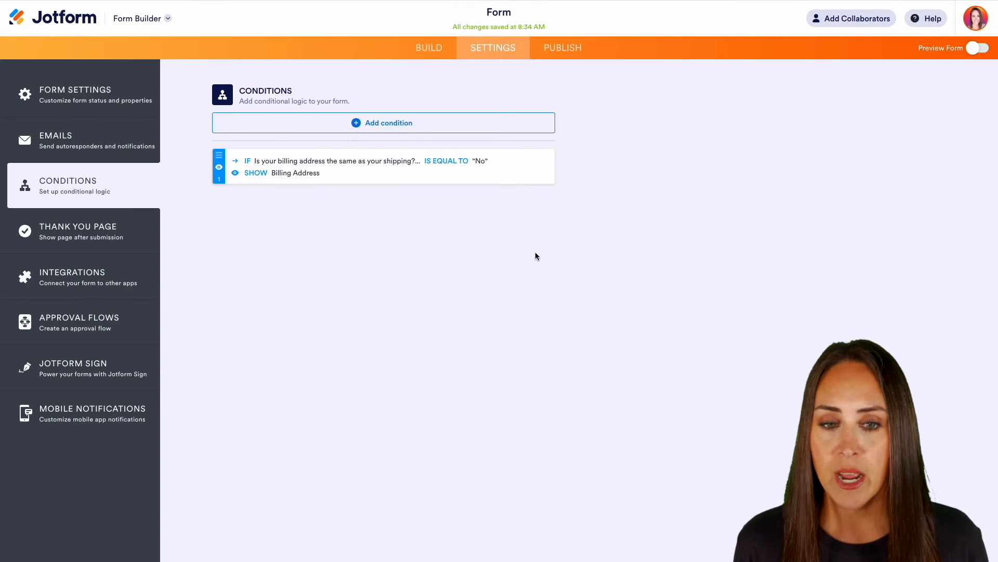
# - Start a Skip To/Hide a Page condition triggered when "Is your billing address the same as your shipping?" Is Equal To Yes
pyautogui.click(399, 124)
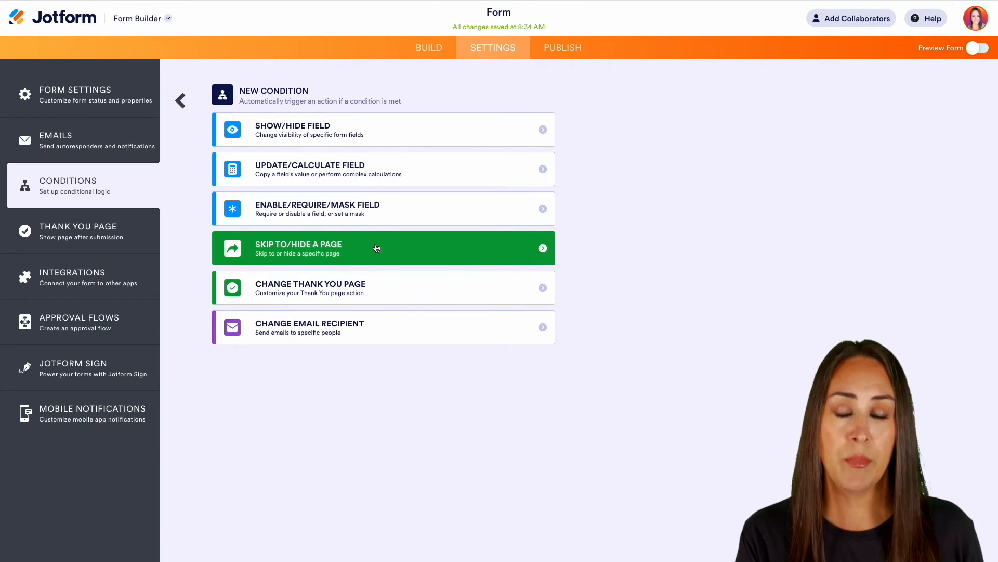
pyautogui.click(376, 247)
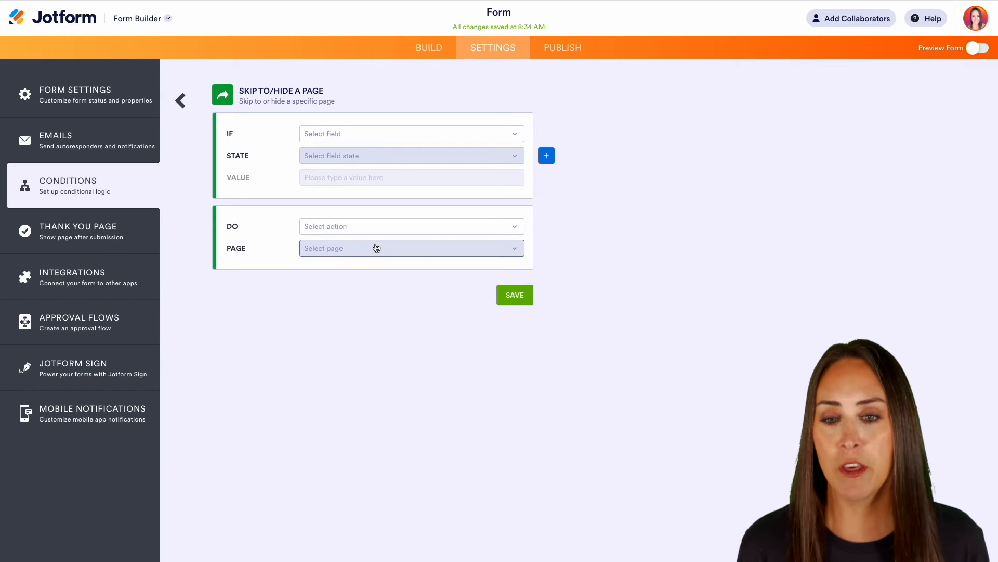
pyautogui.click(339, 134)
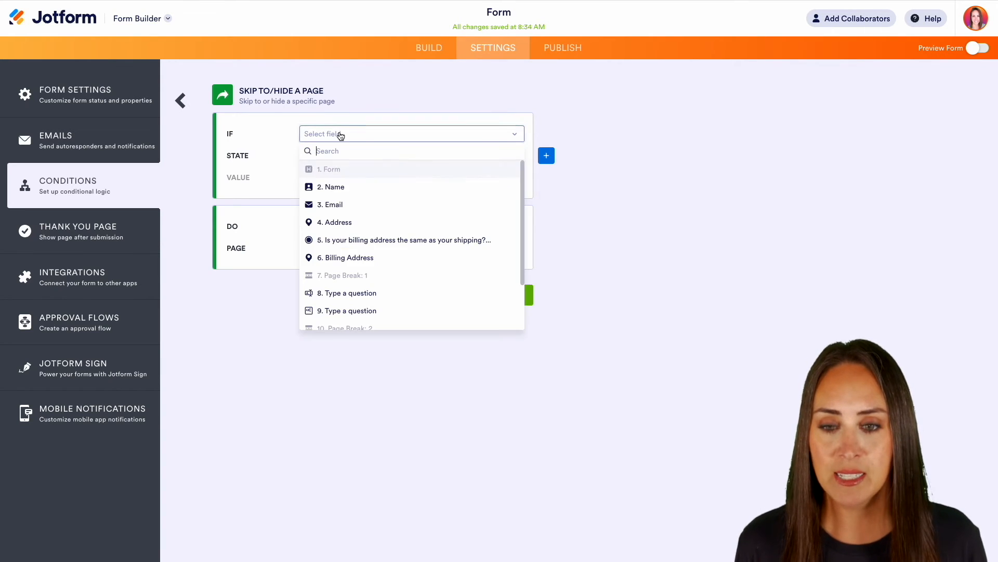
pyautogui.click(358, 240)
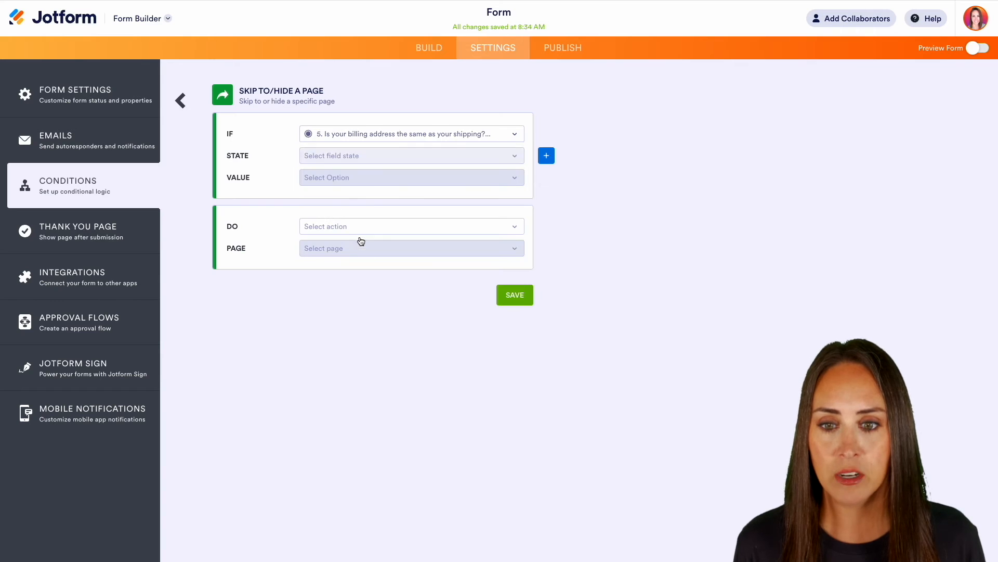
pyautogui.click(370, 156)
pyautogui.click(369, 172)
pyautogui.click(367, 180)
pyautogui.click(364, 192)
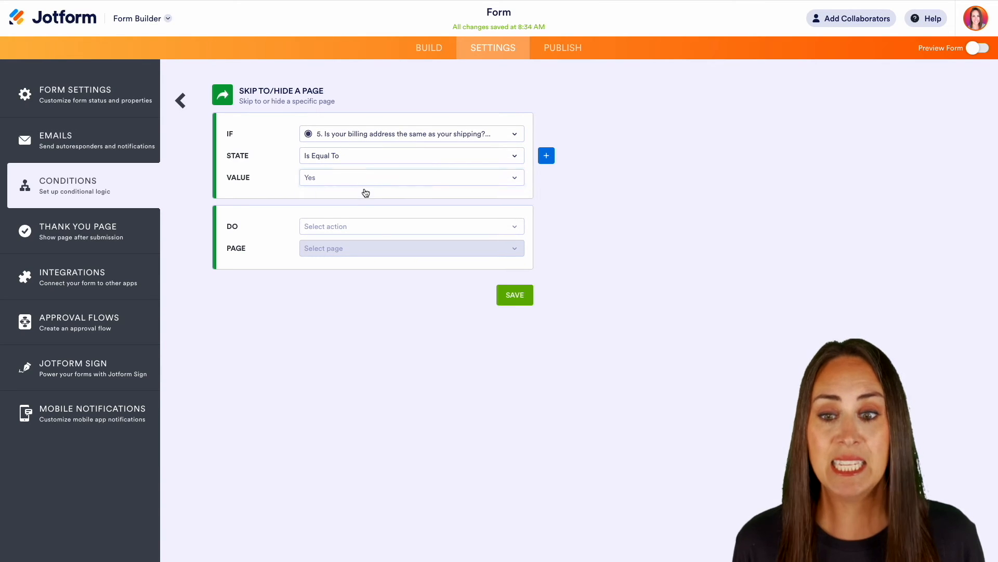
# - Set the condition's action to Skip to Page with Page 3: Last Page as the target, and save the condition
pyautogui.click(369, 232)
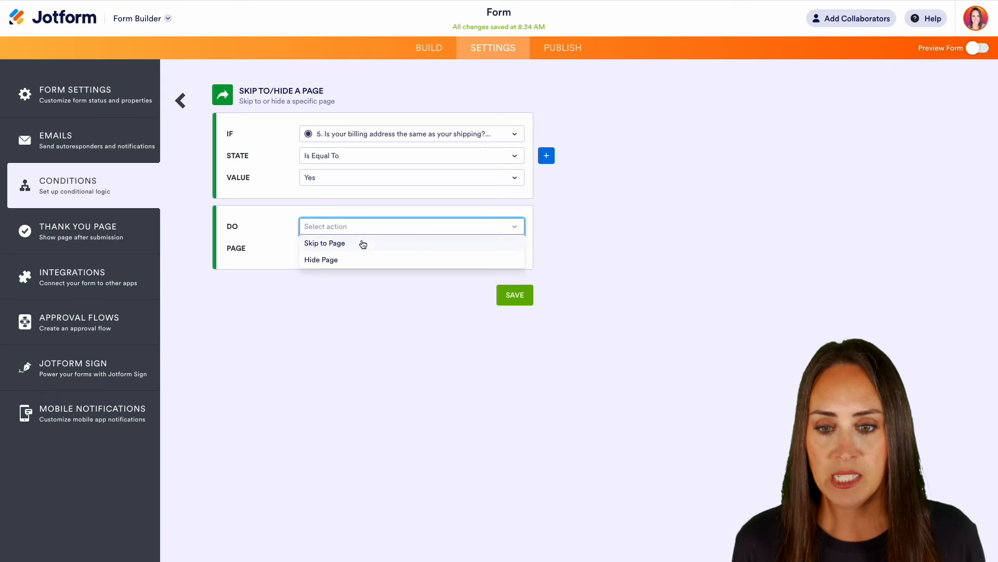
pyautogui.click(363, 242)
pyautogui.click(361, 250)
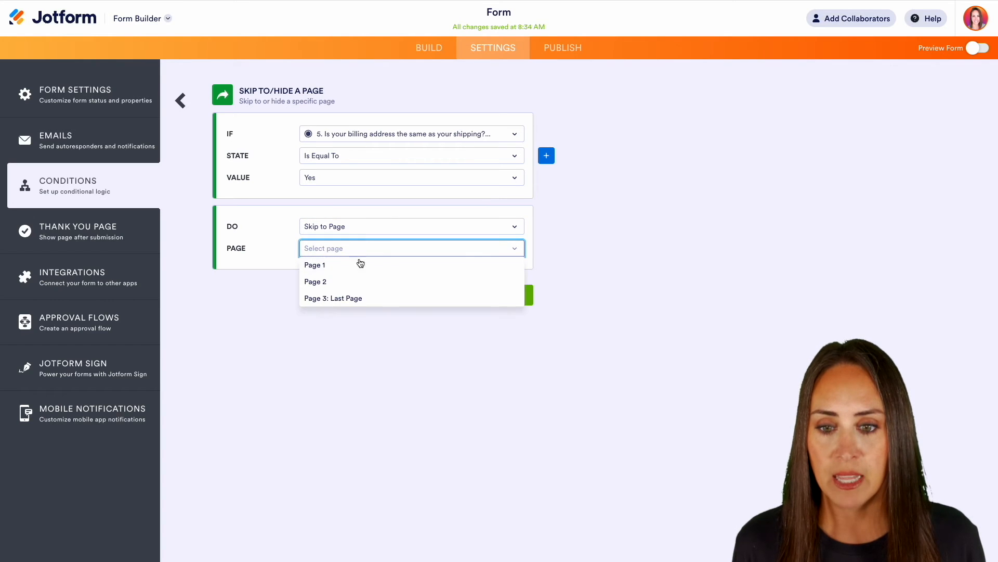
pyautogui.click(354, 297)
pyautogui.click(504, 293)
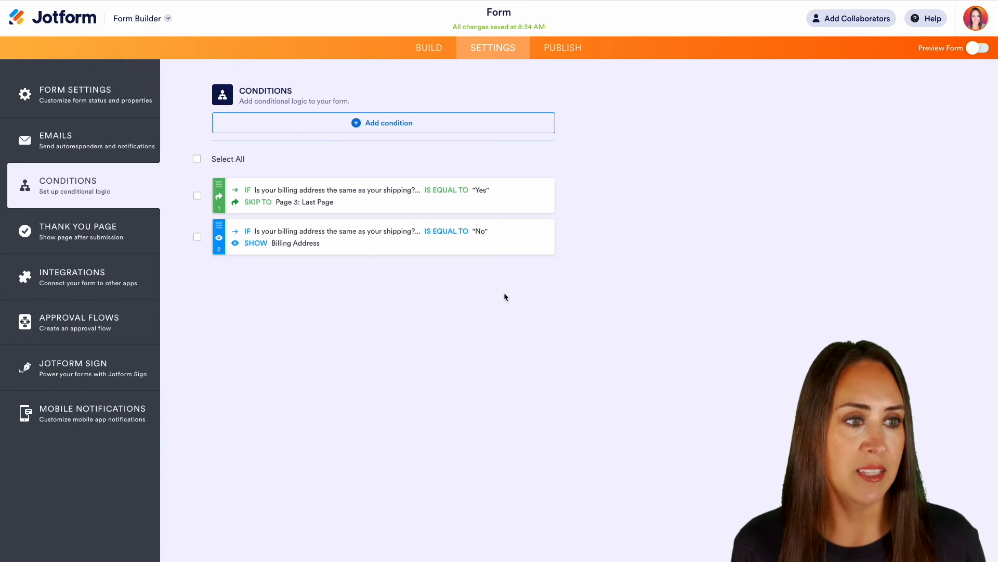
# - Preview the form with sample data, answer No to the billing address question, and advance to the next page
pyautogui.click(978, 48)
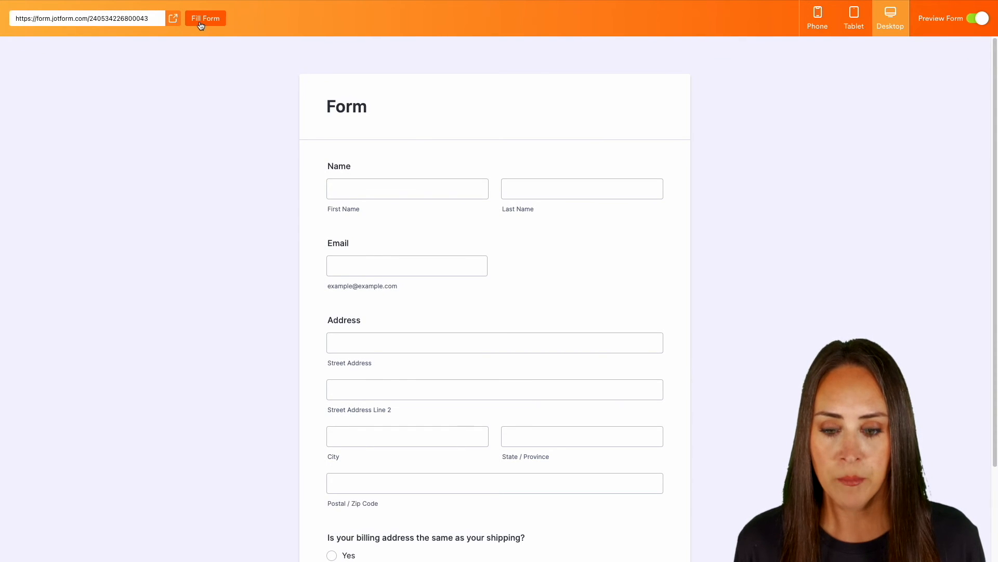
pyautogui.click(200, 25)
pyautogui.scroll(-3, 770, 378)
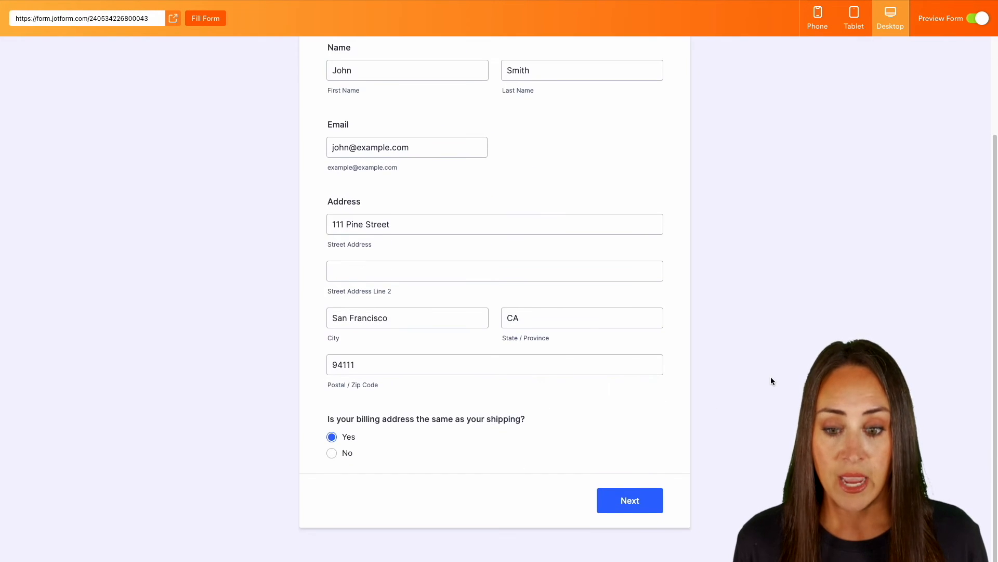
pyautogui.click(332, 453)
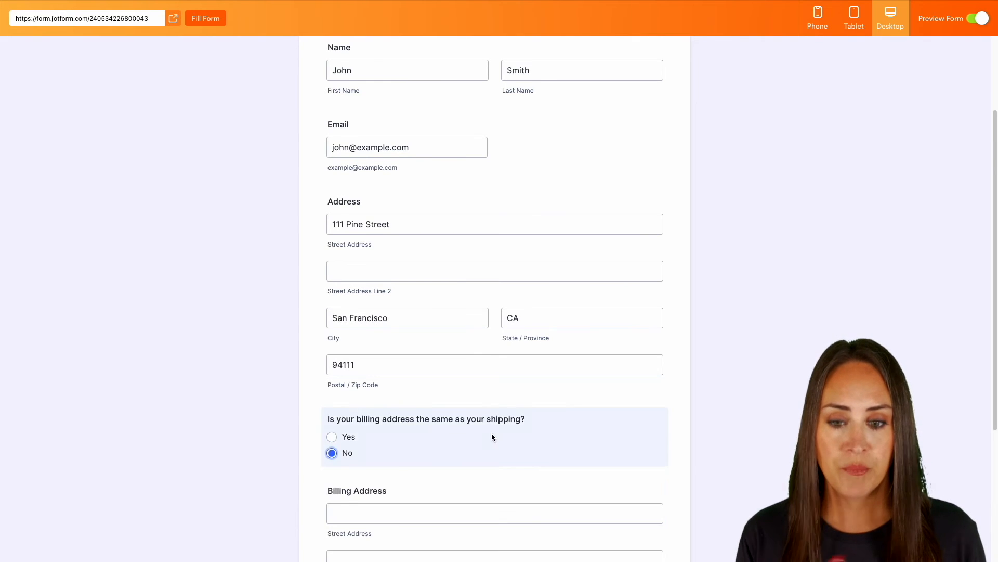
pyautogui.scroll(-4, 492, 433)
pyautogui.click(492, 435)
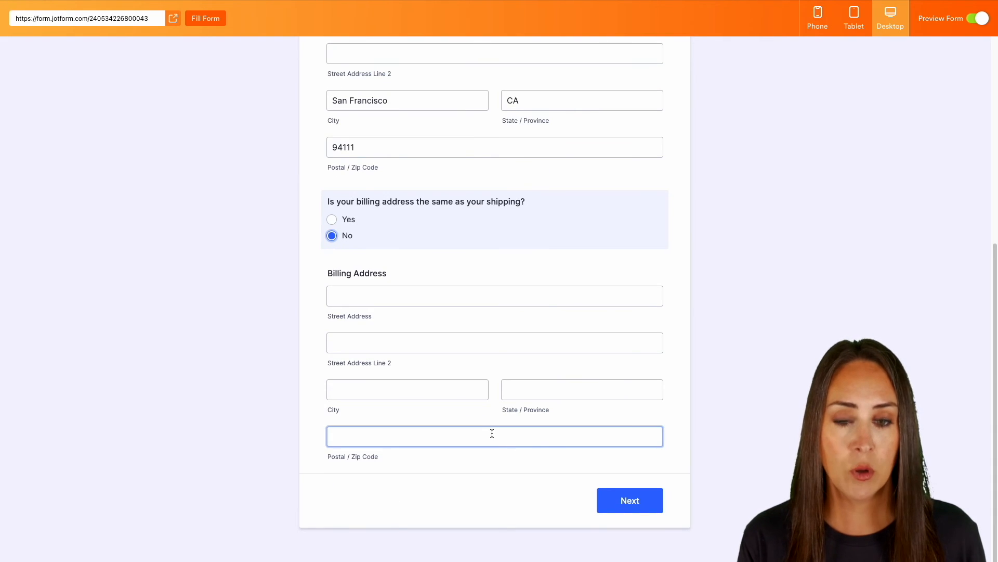
pyautogui.click(616, 507)
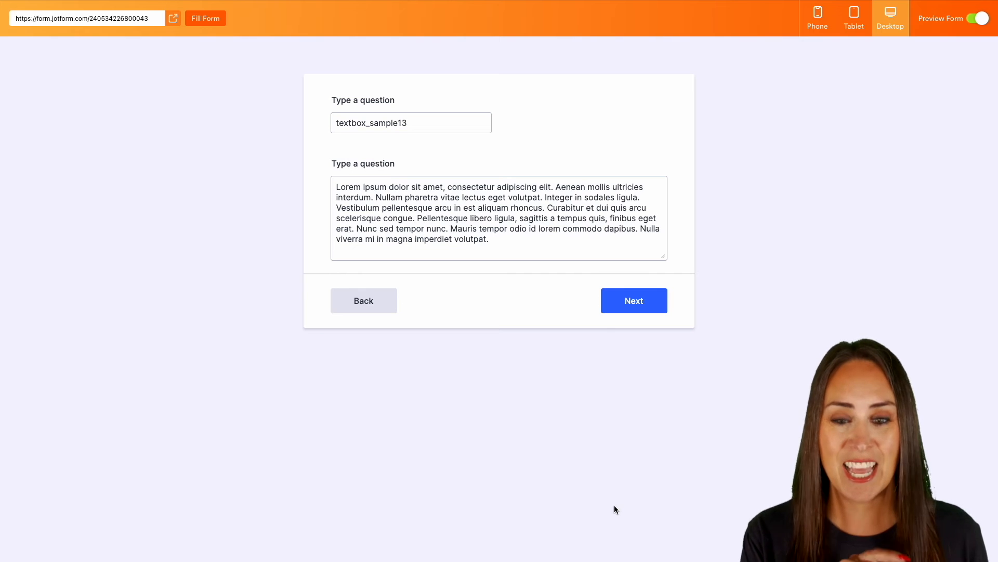
# - Return to the first page of the preview, answer Yes to the billing address question, and advance again
pyautogui.click(368, 301)
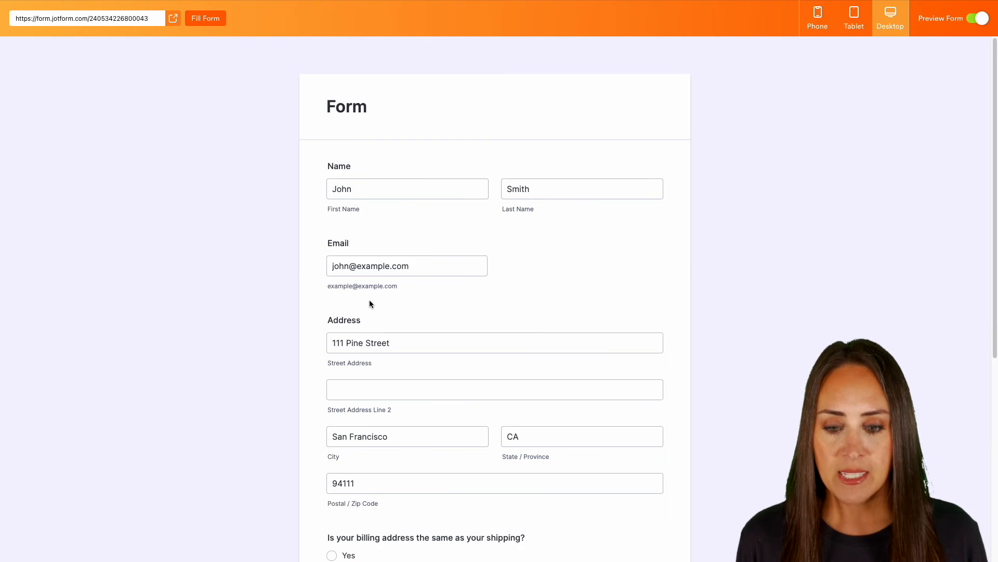
pyautogui.scroll(-3, 468, 372)
pyautogui.click(332, 402)
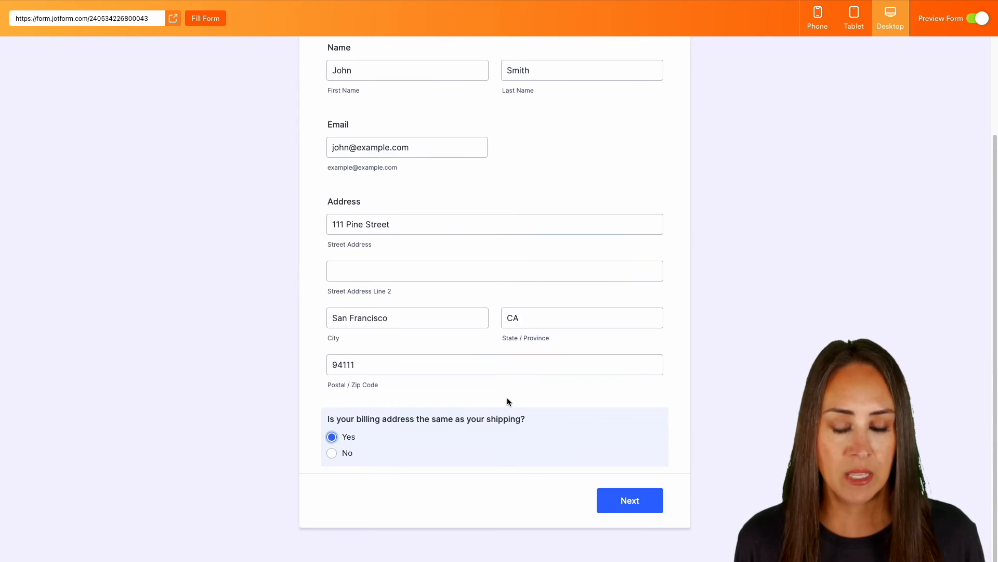
pyautogui.click(638, 499)
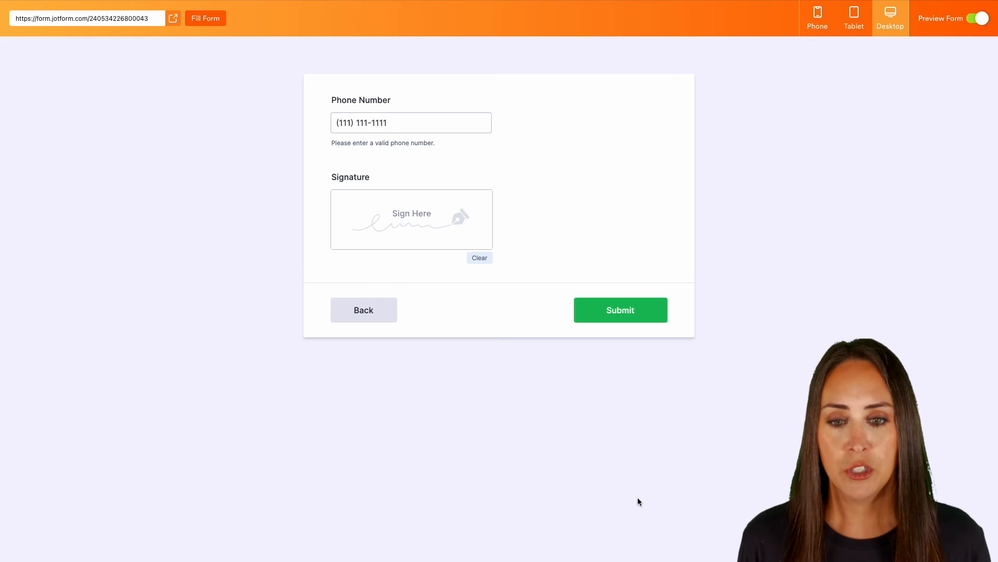
# - Sign and submit the previewed form, and return to the conditions settings
pyautogui.moveTo(380, 207)
pyautogui.mouseDown()
pyautogui.moveTo(394, 225)
pyautogui.moveTo(423, 234)
pyautogui.mouseUp()
pyautogui.moveTo(367, 216); pyautogui.dragTo(414, 214)
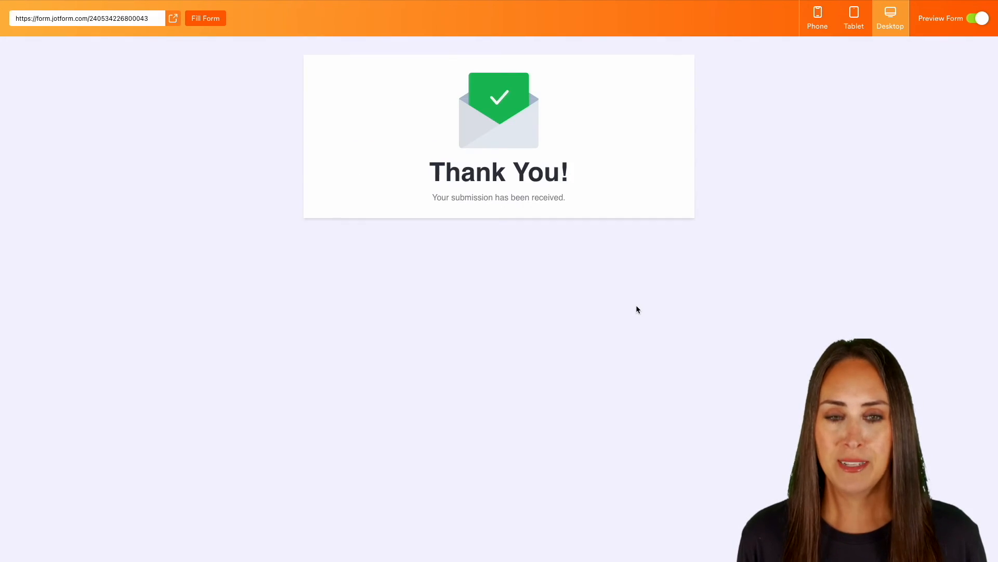
pyautogui.click(981, 19)
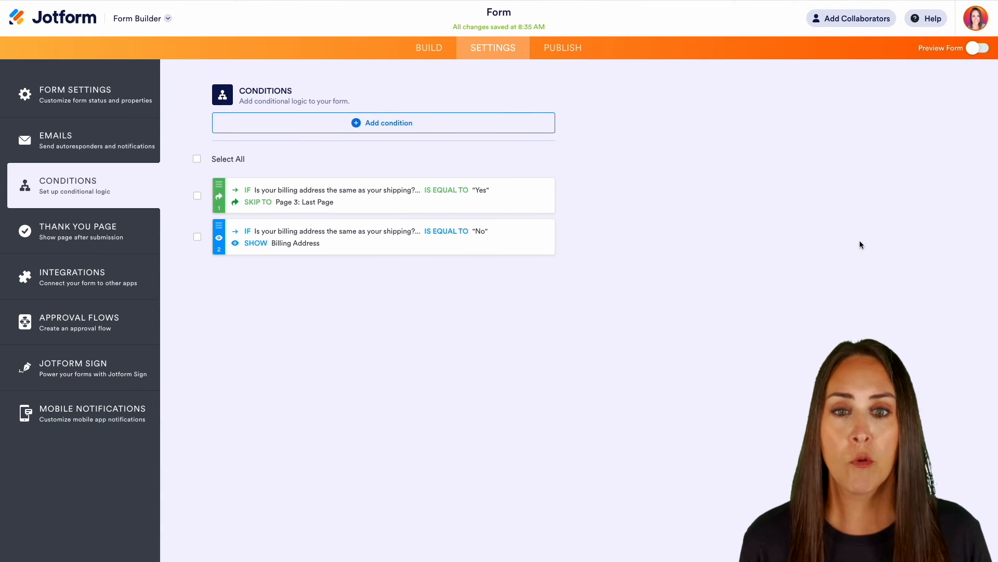
# - Change the form's layout to the card form, with each question on its own card
pyautogui.click(434, 55)
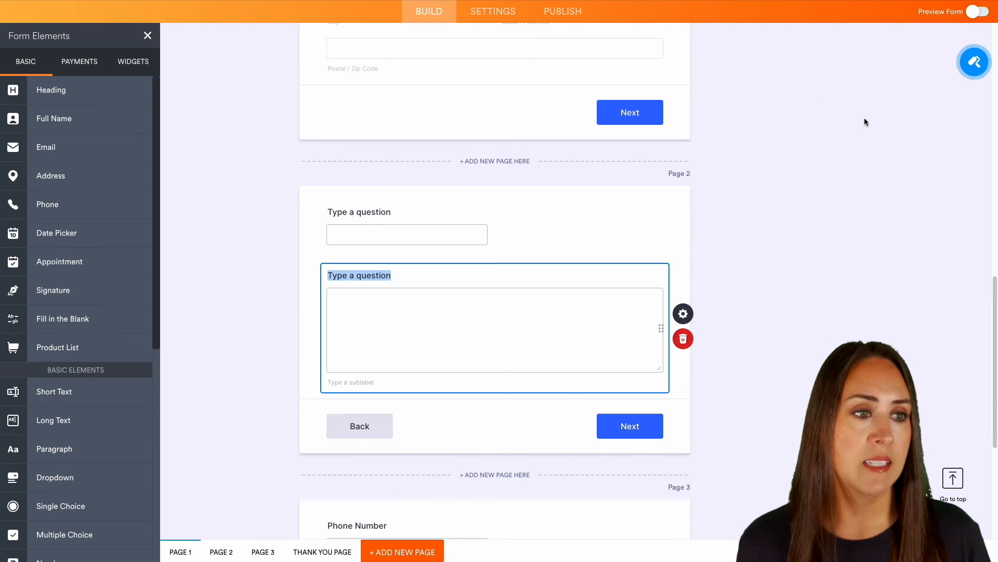
pyautogui.click(973, 63)
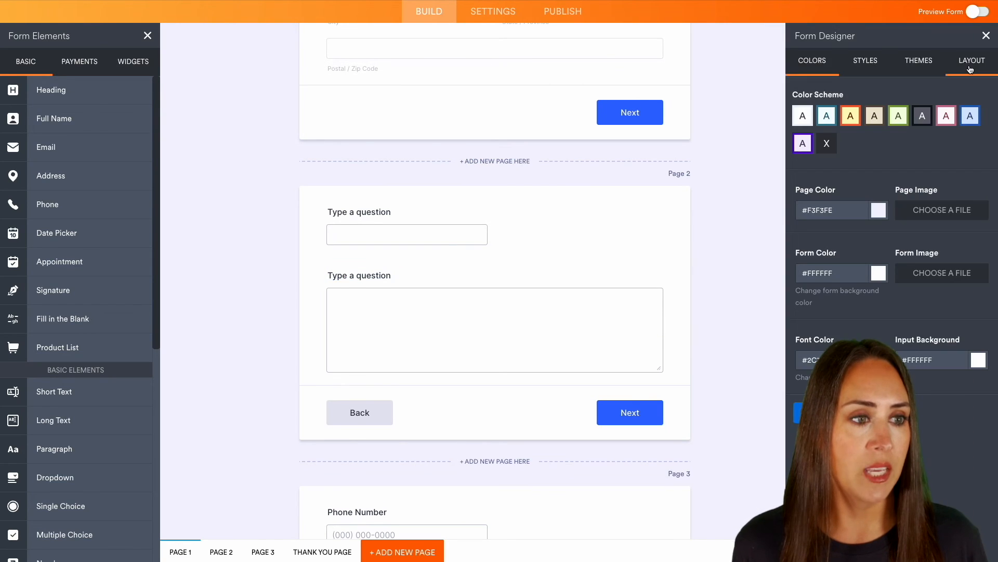
pyautogui.click(971, 68)
pyautogui.click(969, 134)
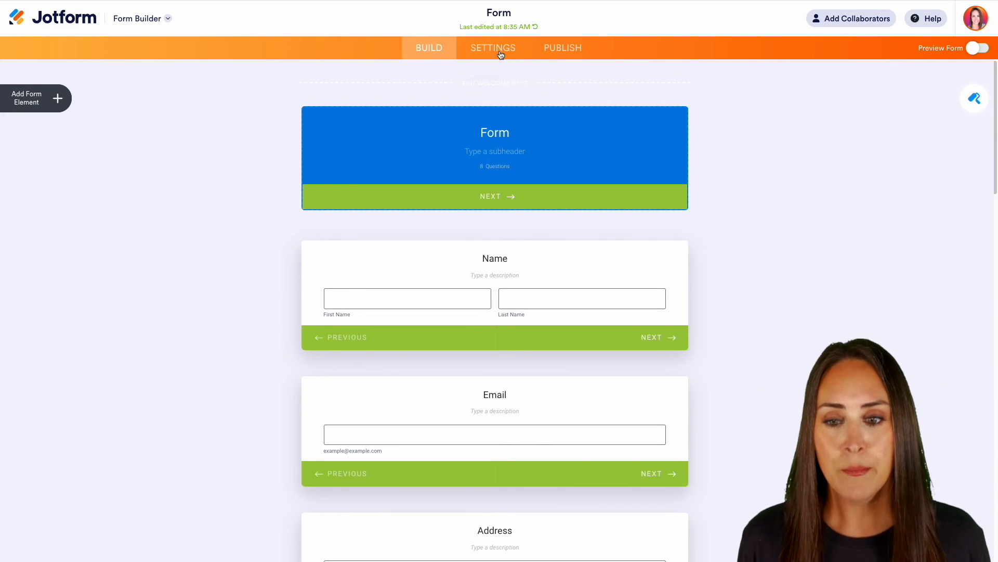
# - Open the card form's condition settings and start a new condition
pyautogui.click(497, 49)
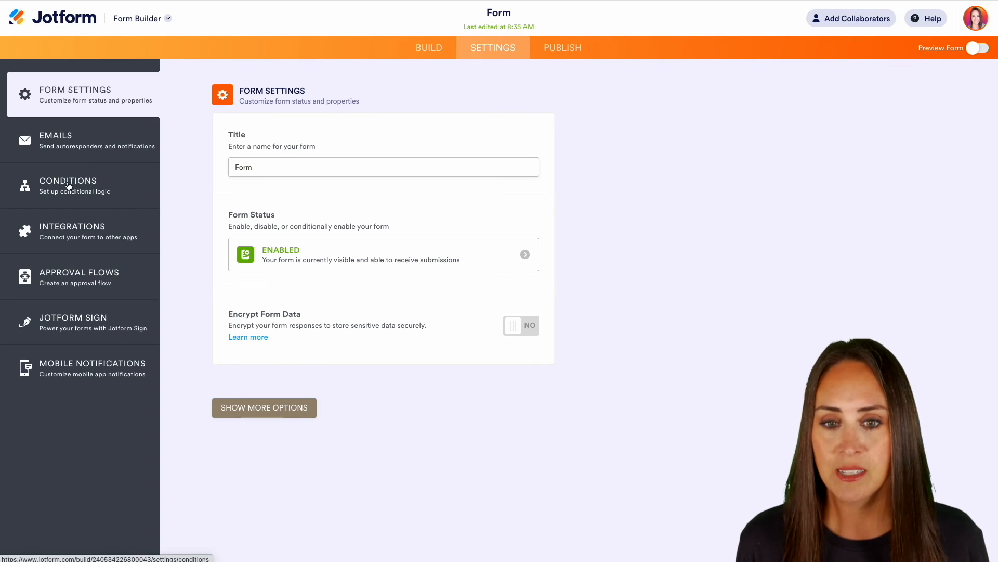
pyautogui.click(69, 186)
pyautogui.click(376, 130)
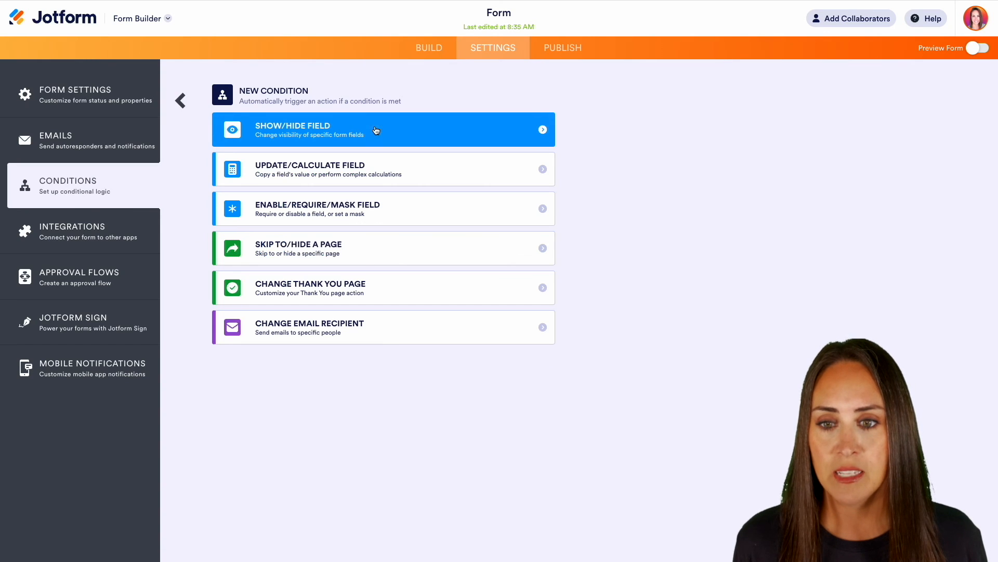
pyautogui.click(387, 131)
pyautogui.click(386, 135)
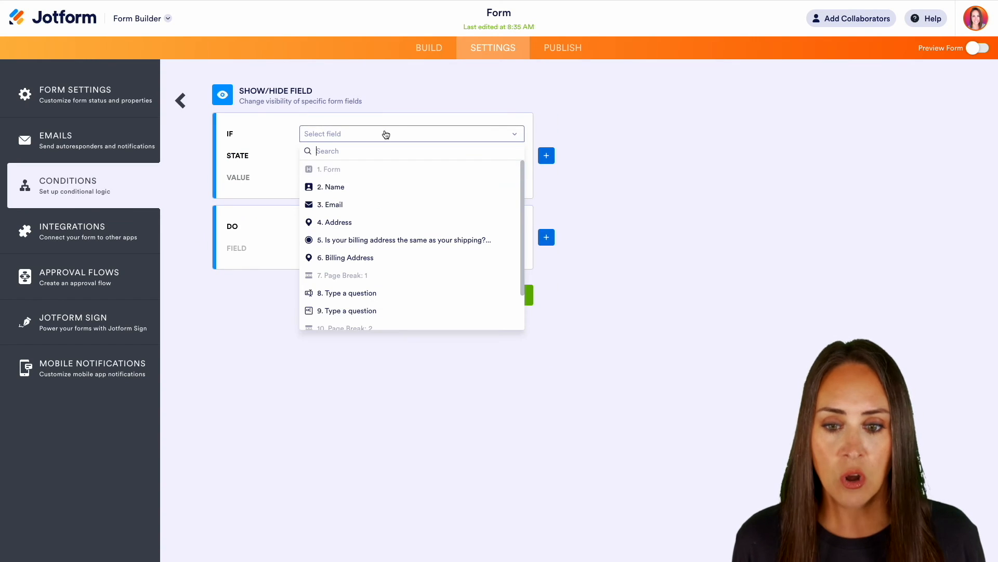
pyautogui.scroll(-2, 423, 210)
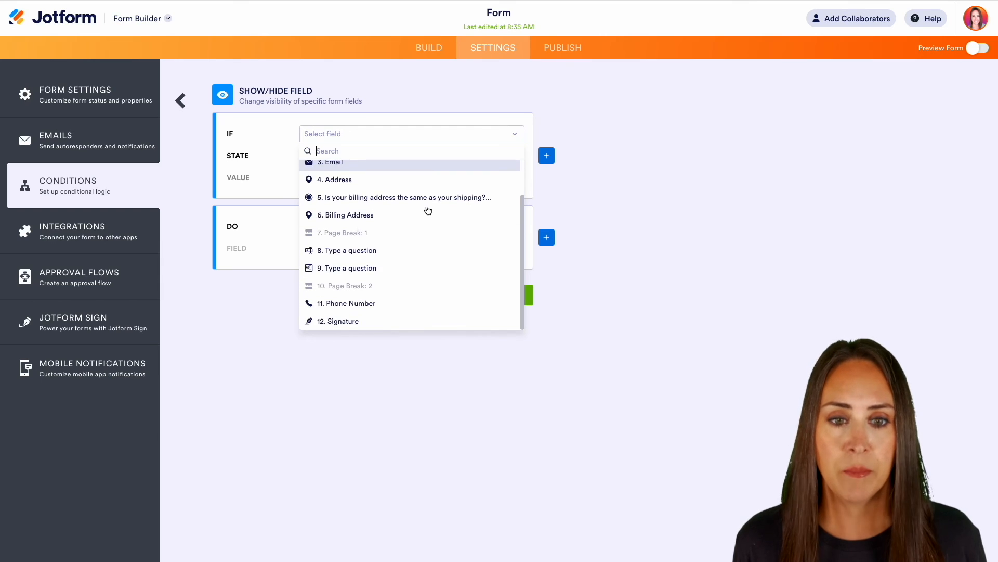
pyautogui.scroll(2, 423, 156)
pyautogui.click(427, 105)
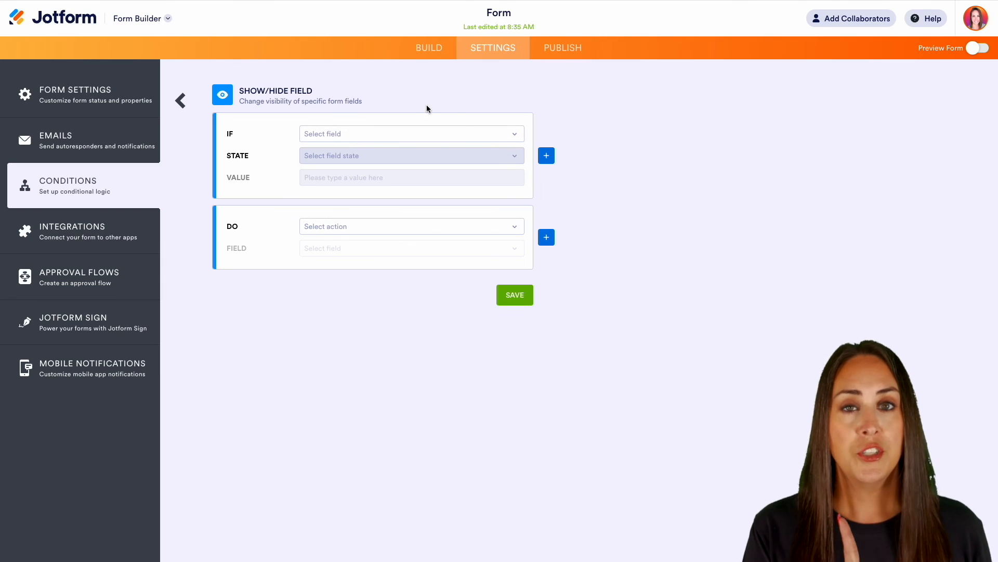
pyautogui.click(181, 107)
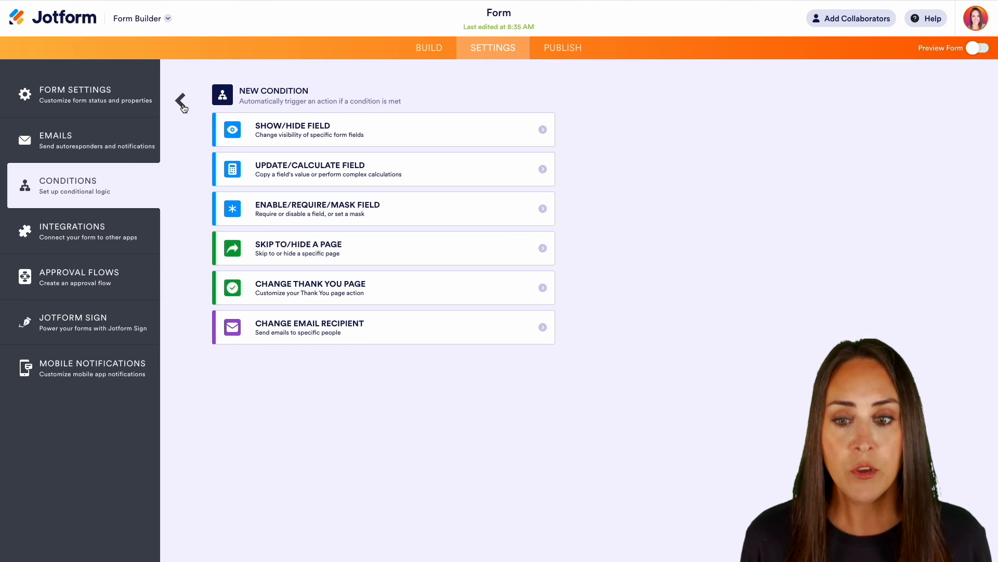
# - Set up a Skip To/Hide a Page condition for when the billing address question Is Equal To Yes, and open its action choices
pyautogui.click(419, 257)
pyautogui.click(395, 136)
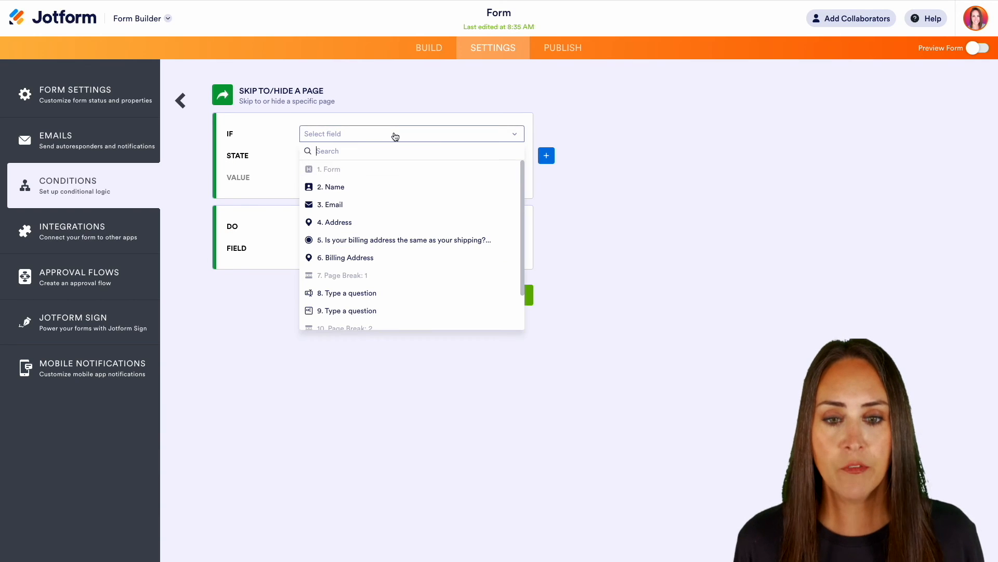
pyautogui.click(308, 135)
pyautogui.click(310, 135)
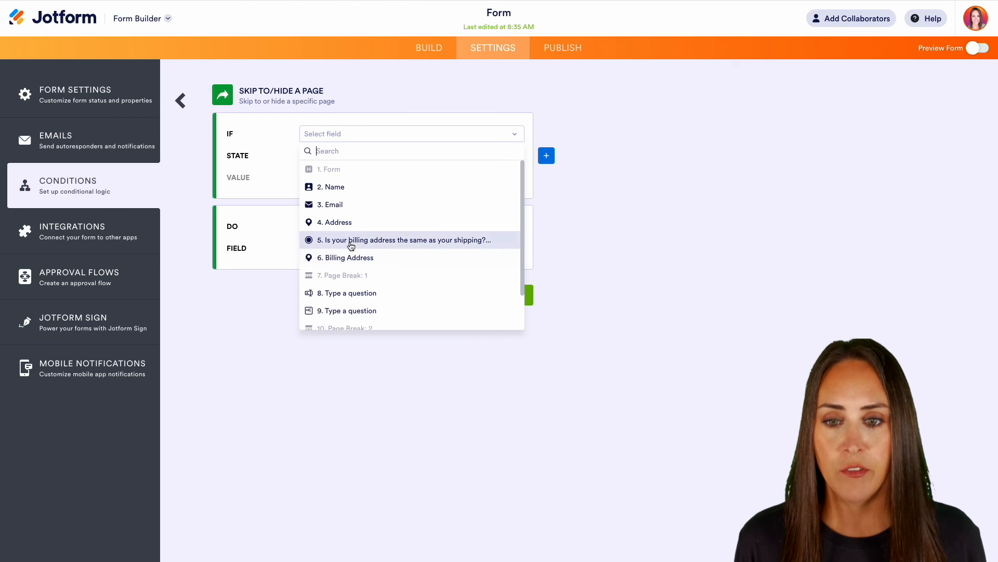
pyautogui.click(351, 241)
pyautogui.click(344, 159)
pyautogui.click(344, 171)
pyautogui.click(345, 179)
pyautogui.click(339, 194)
pyautogui.click(339, 225)
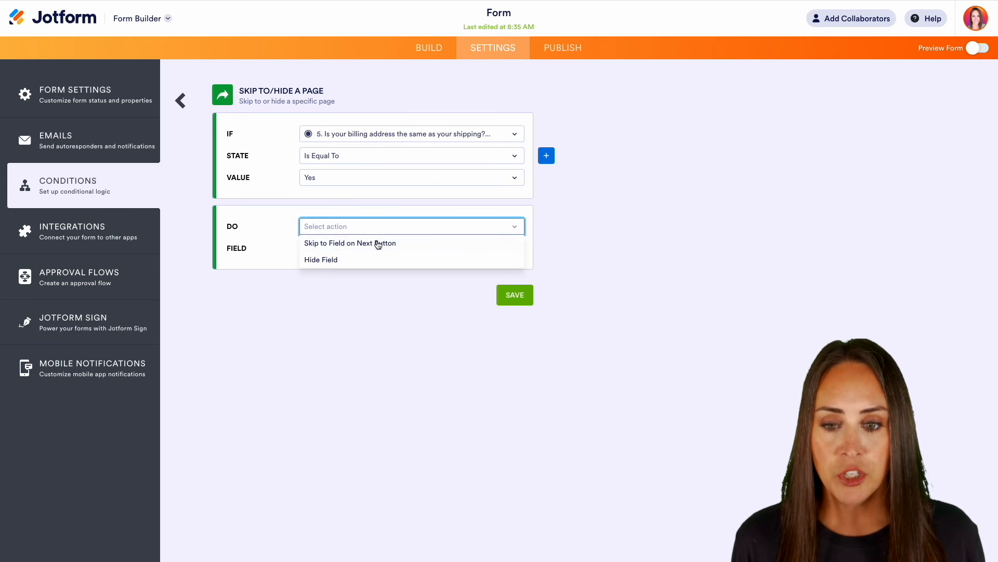